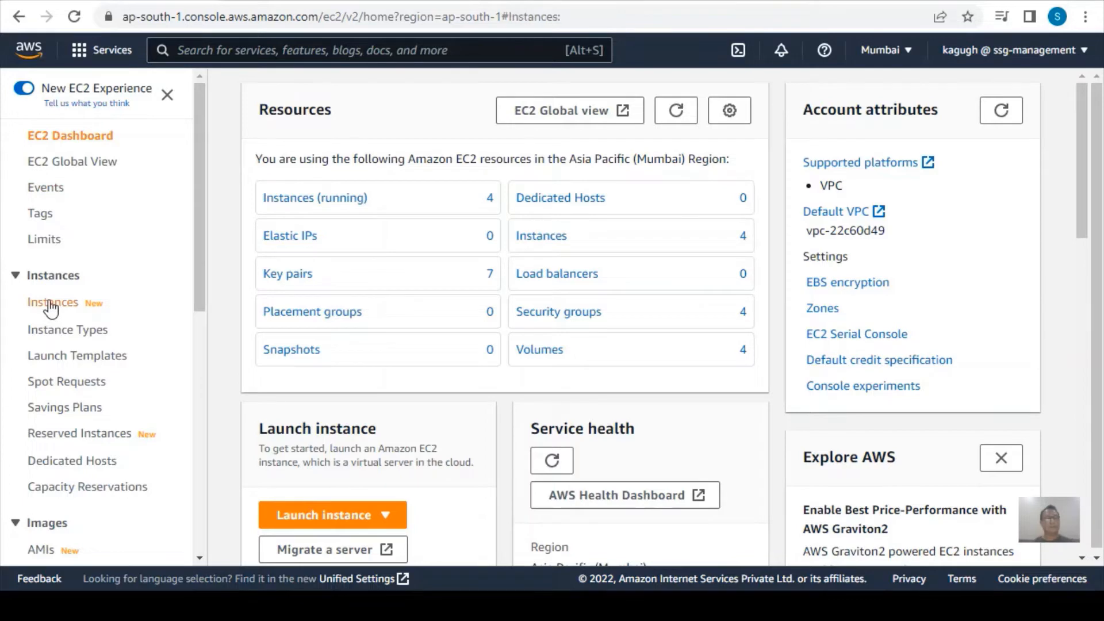
Step: Start launching a new EC2 instance and name it websrv1a
left_click(954, 94)
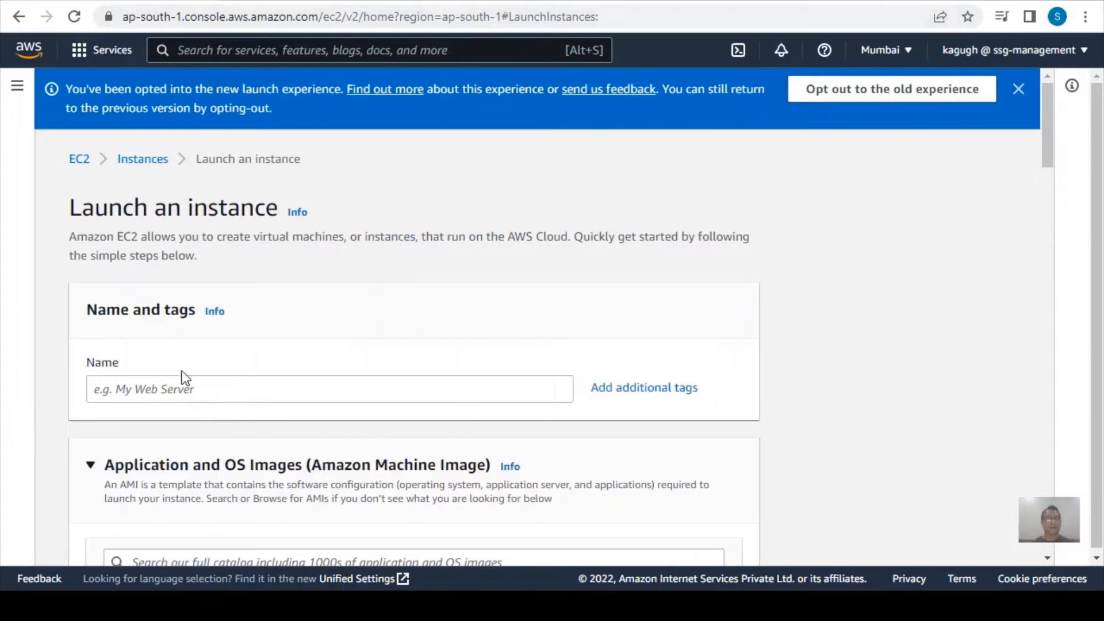
left_click(164, 389)
type("we")
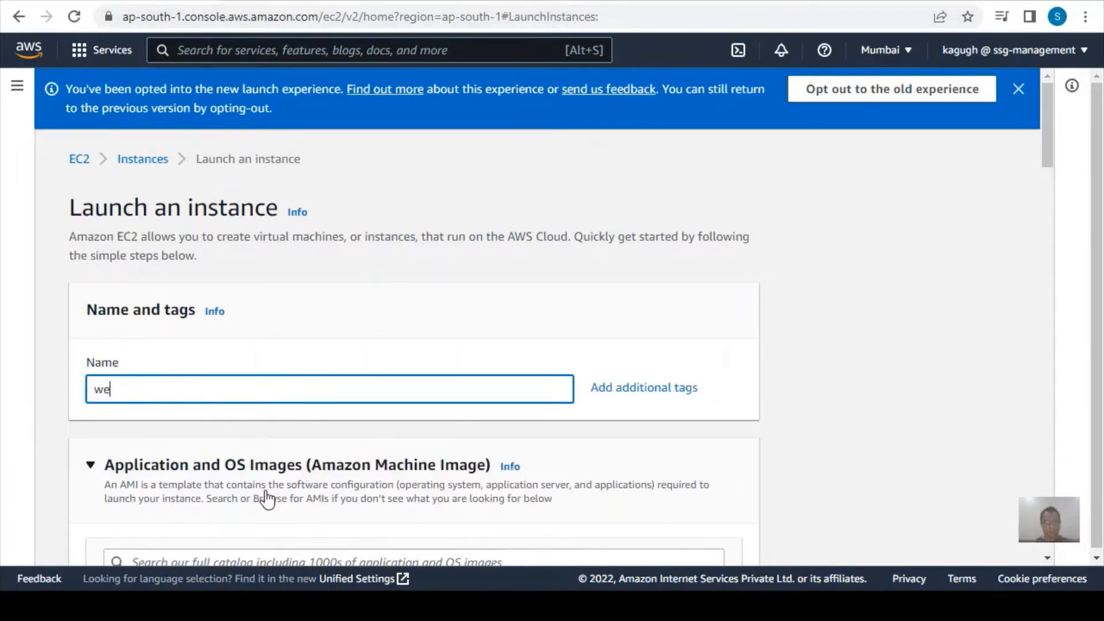
type("bsrv1a")
Step: Choose kp6eitn01 as the key pair for the websrv1a instance
scroll(313, 419, "down", 1)
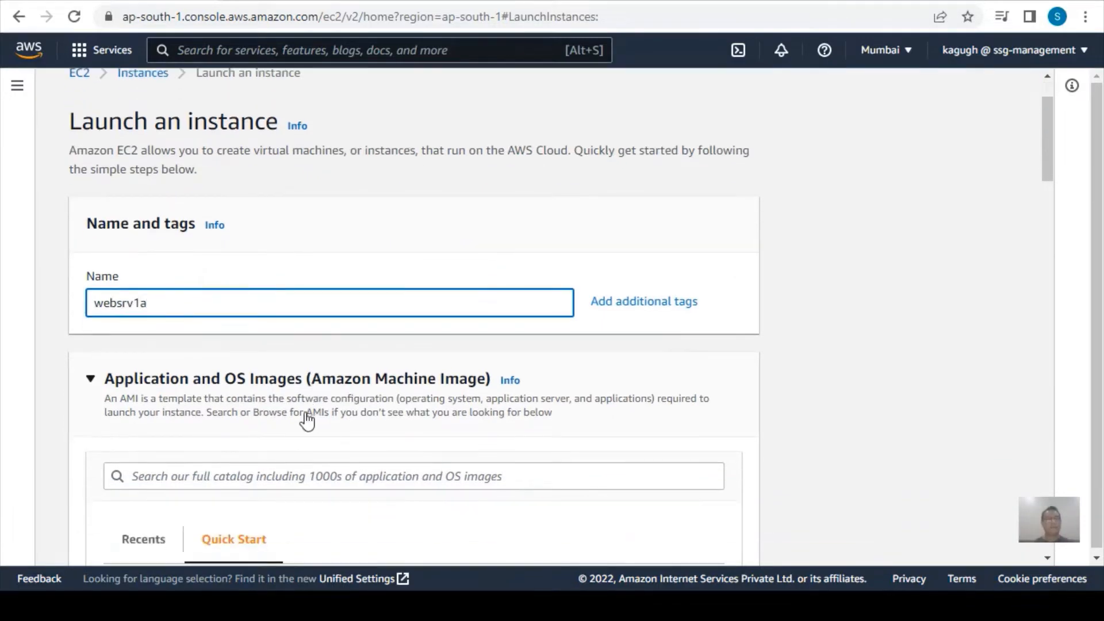
scroll(290, 372, "down", 1)
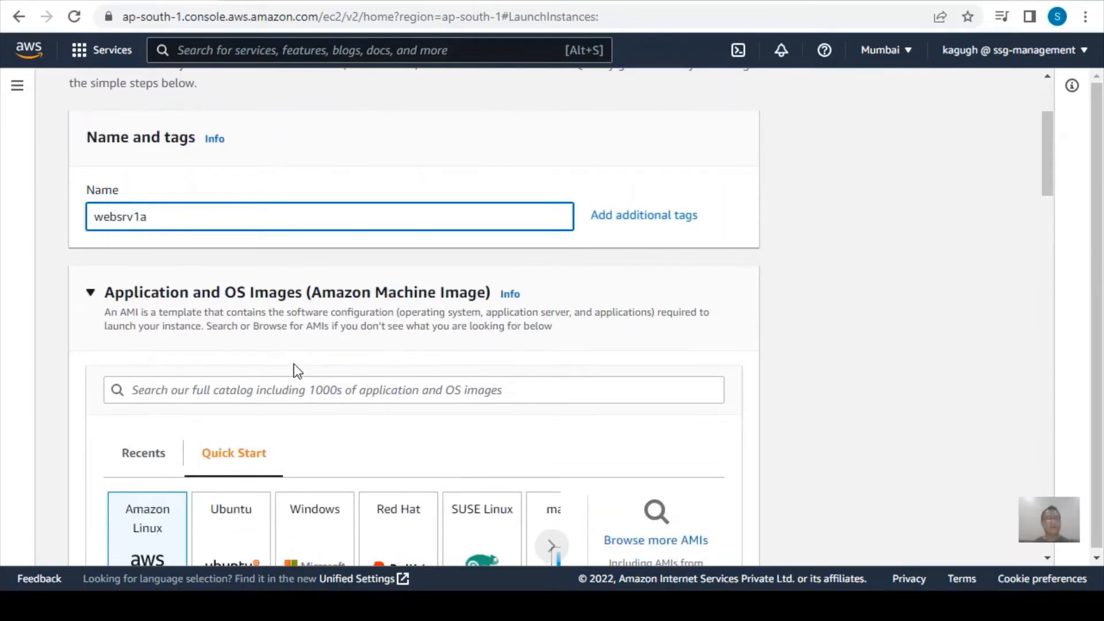
scroll(277, 378, "down", 1)
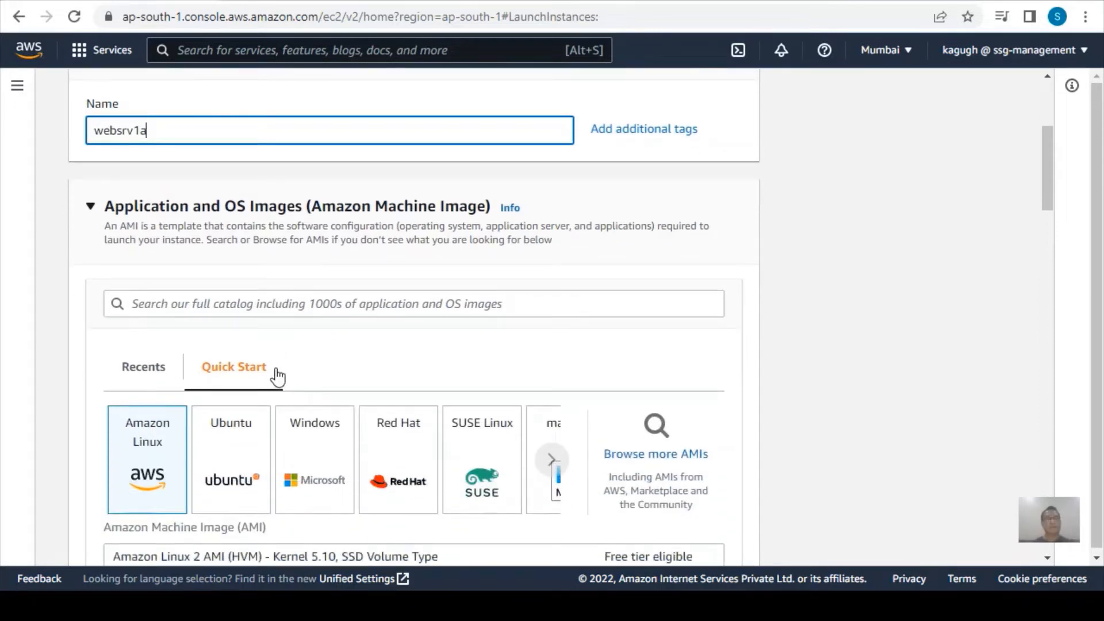
scroll(253, 313, "down", 1)
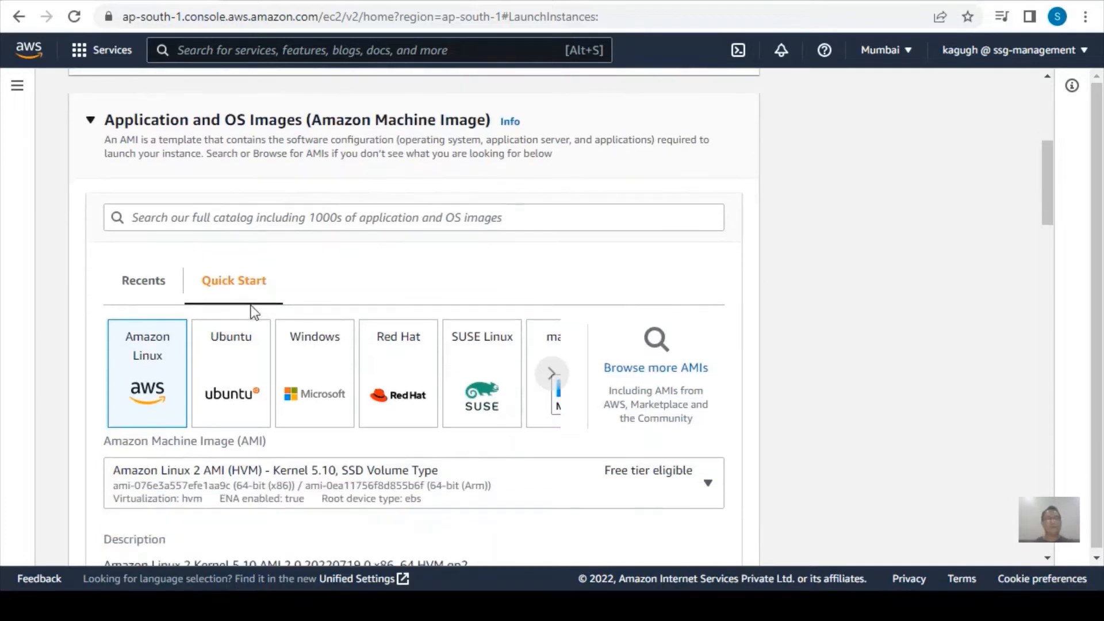
scroll(299, 368, "down", 2)
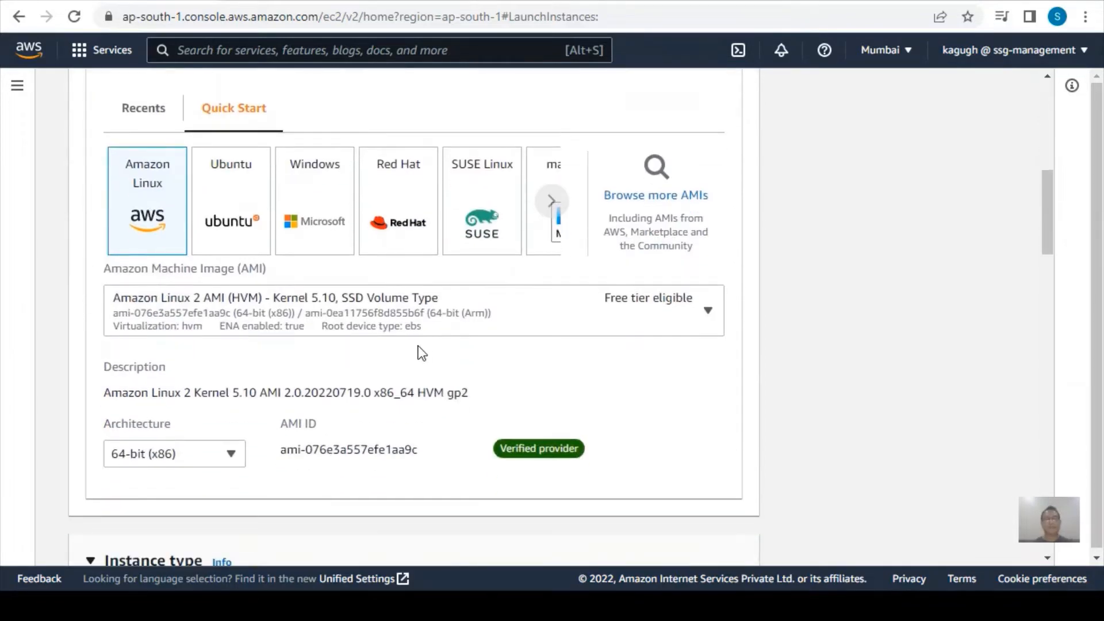
scroll(421, 352, "down", 4)
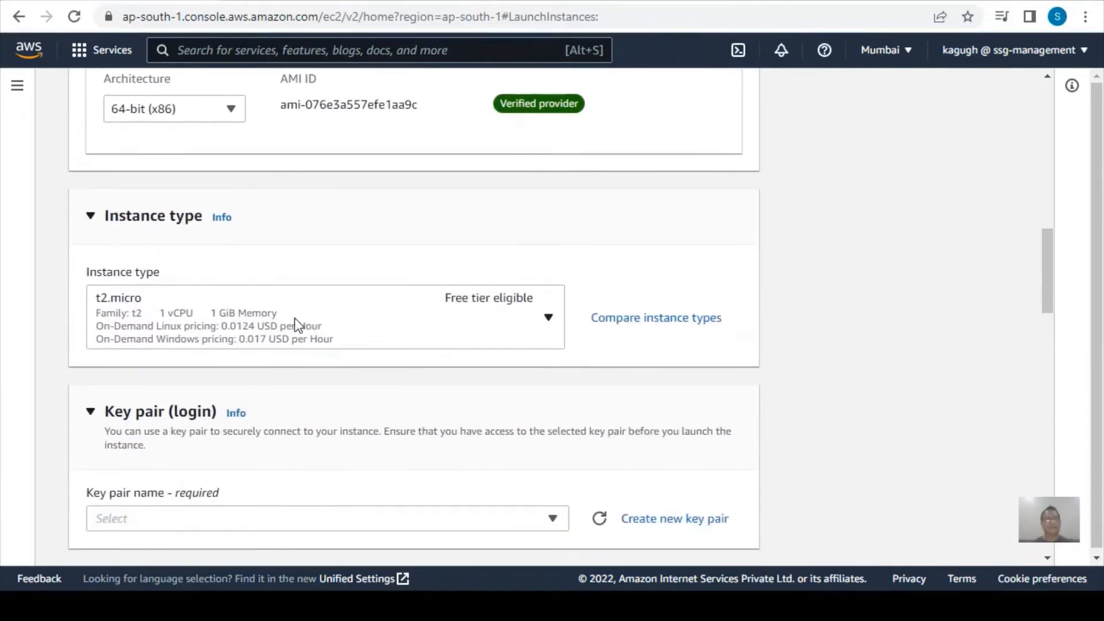
scroll(292, 316, "down", 2)
left_click(208, 346)
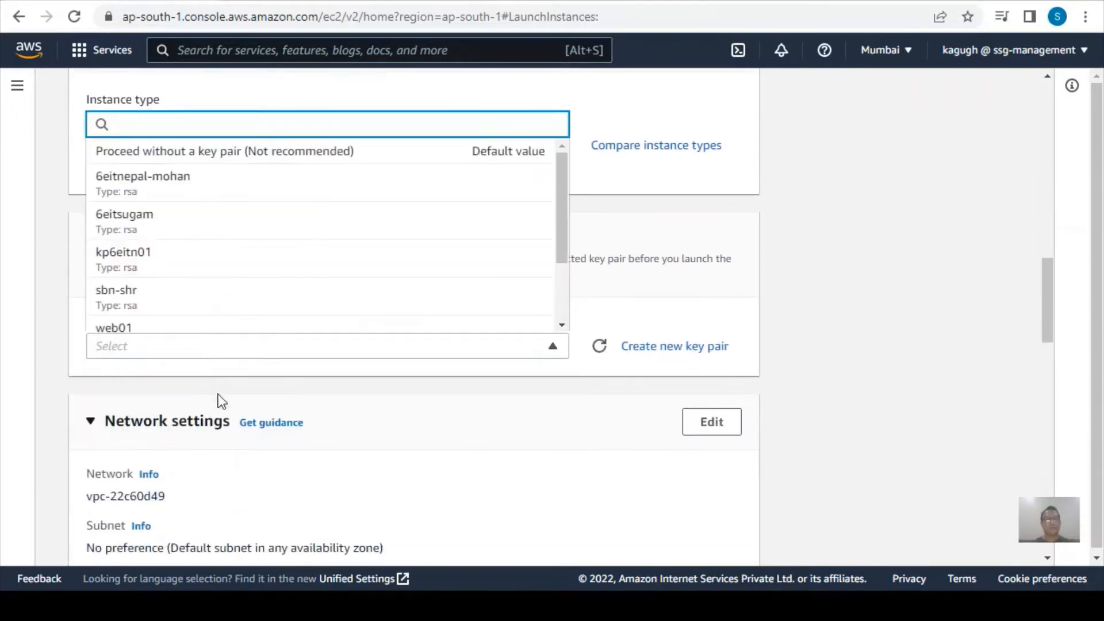
left_click(150, 263)
Step: Edit the network settings to place the instance in VPC vpc10000 and subnet sub-public-1a
scroll(282, 345, "down", 3)
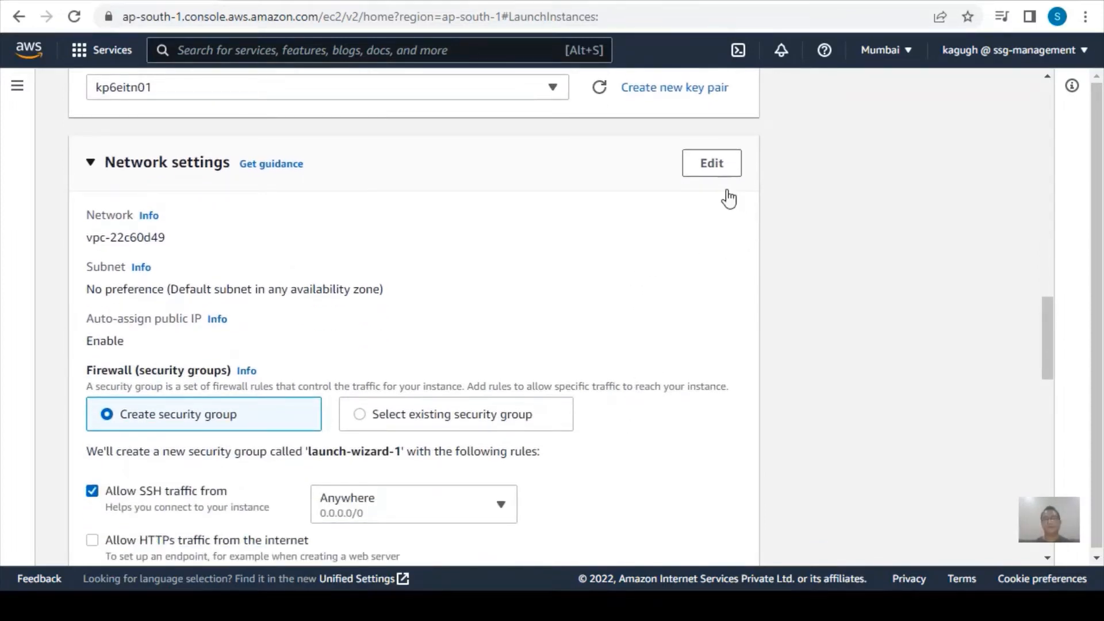
left_click(712, 163)
left_click(148, 247)
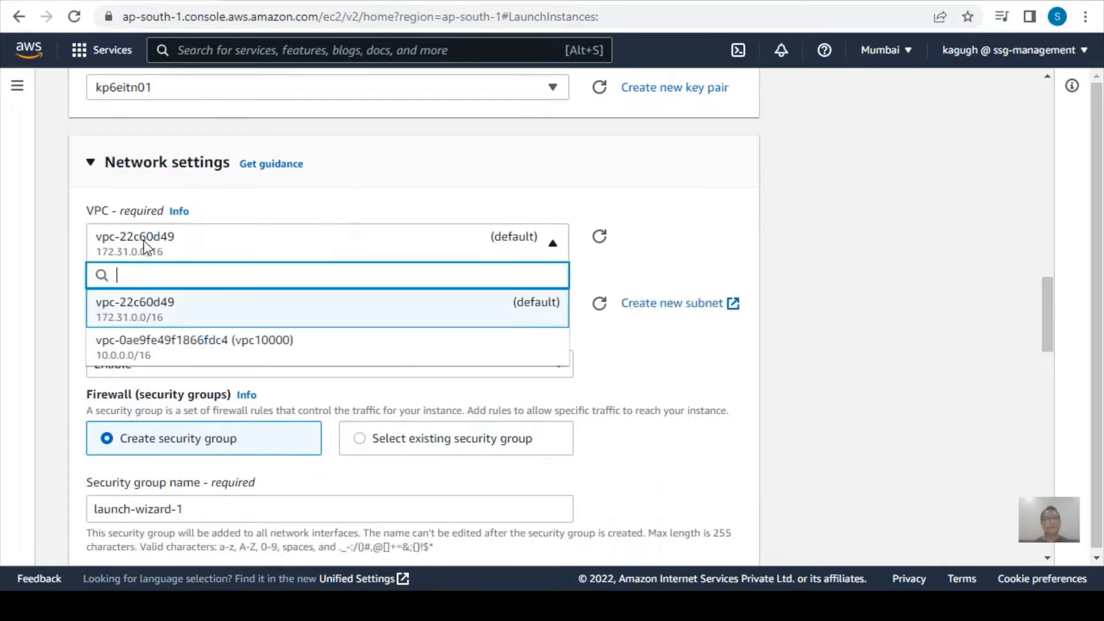
left_click(203, 354)
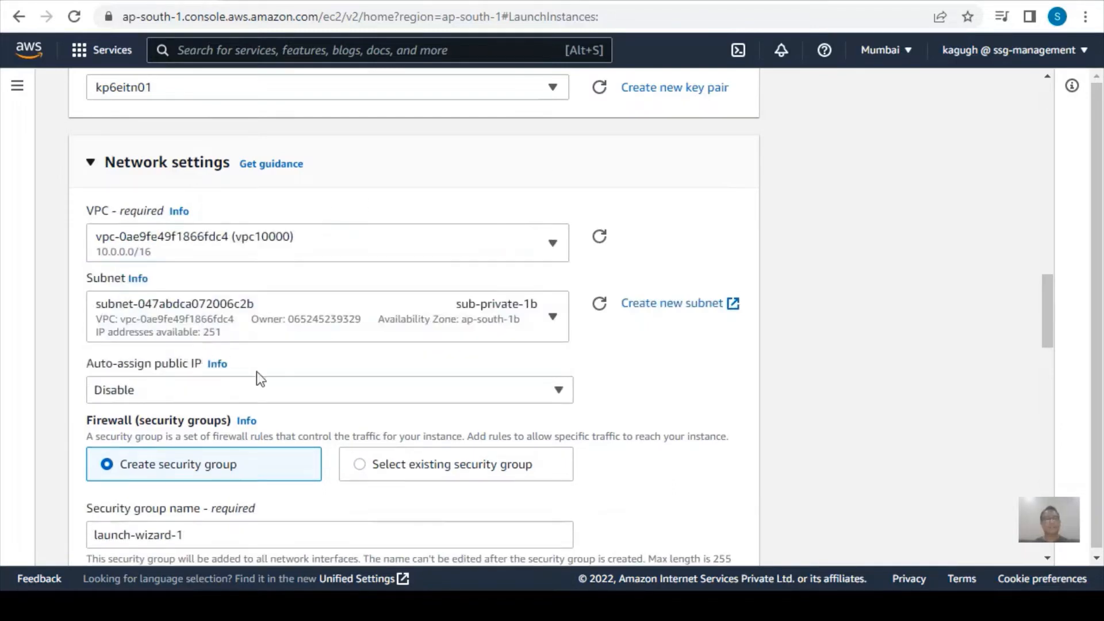
left_click(214, 323)
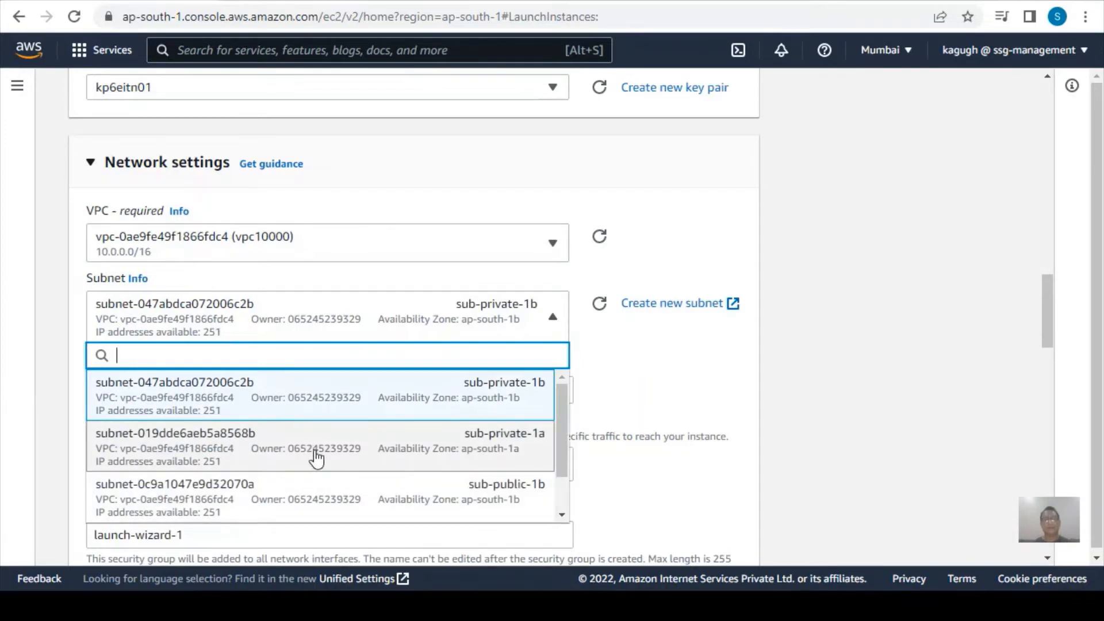
scroll(348, 406, "up", 1)
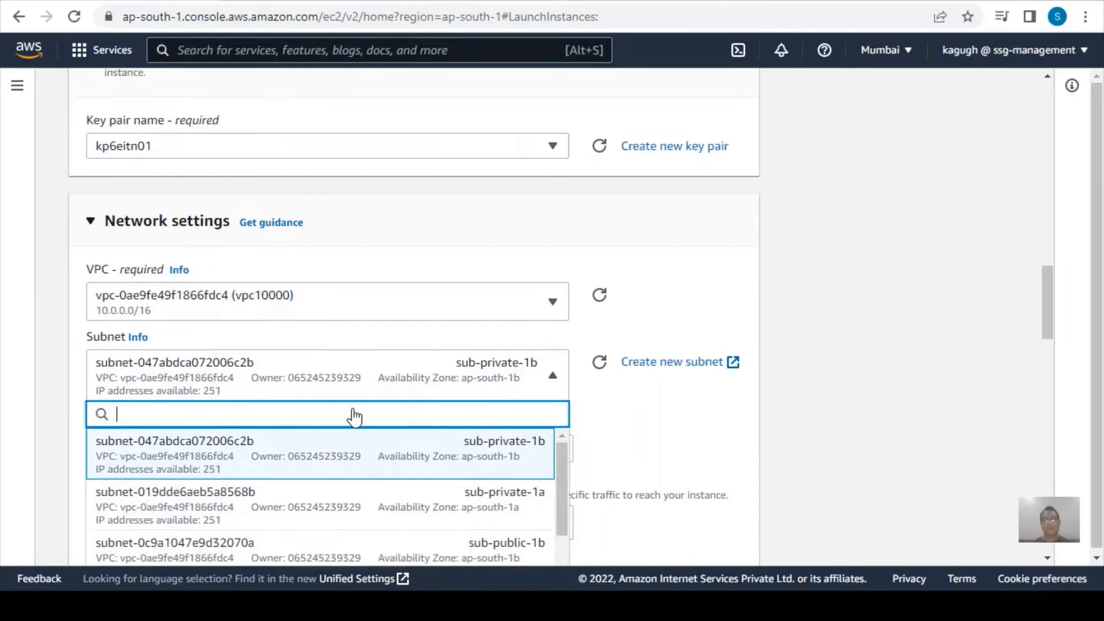
scroll(352, 409, "down", 4)
left_click(353, 407)
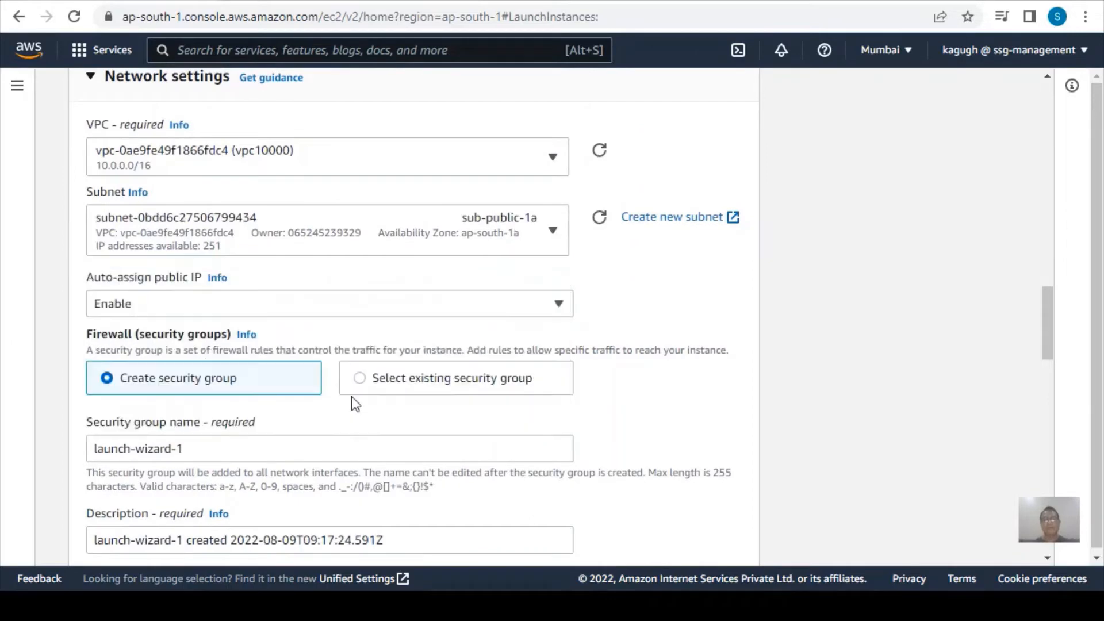
Step: Assign the existing security group sg10000 to the instance instead of creating a new one
scroll(176, 374, "down", 3)
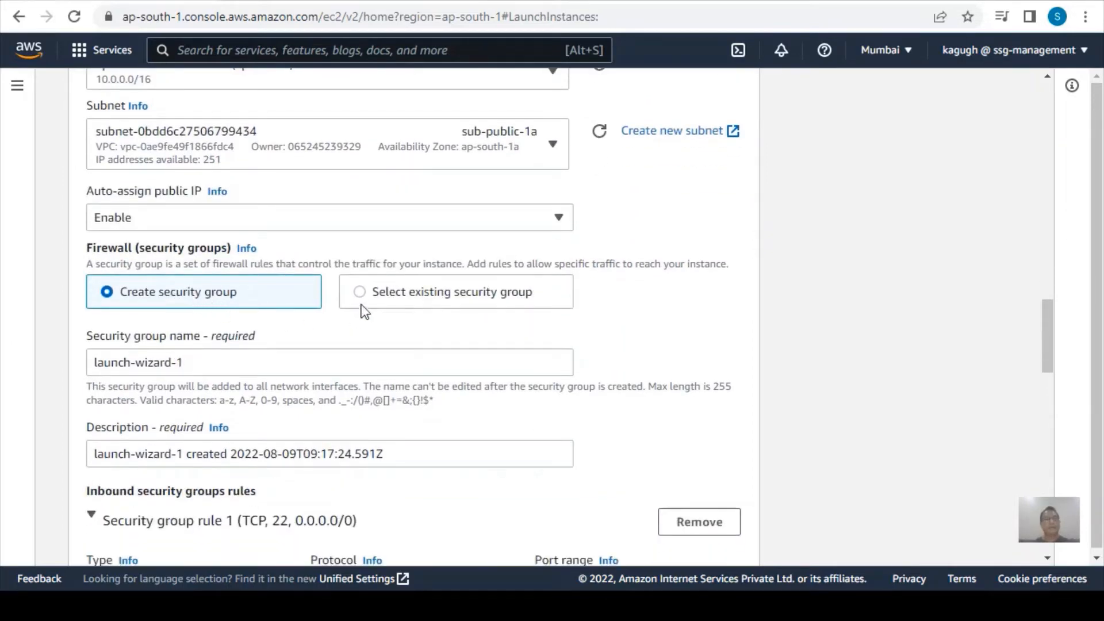
left_click(360, 292)
left_click(249, 363)
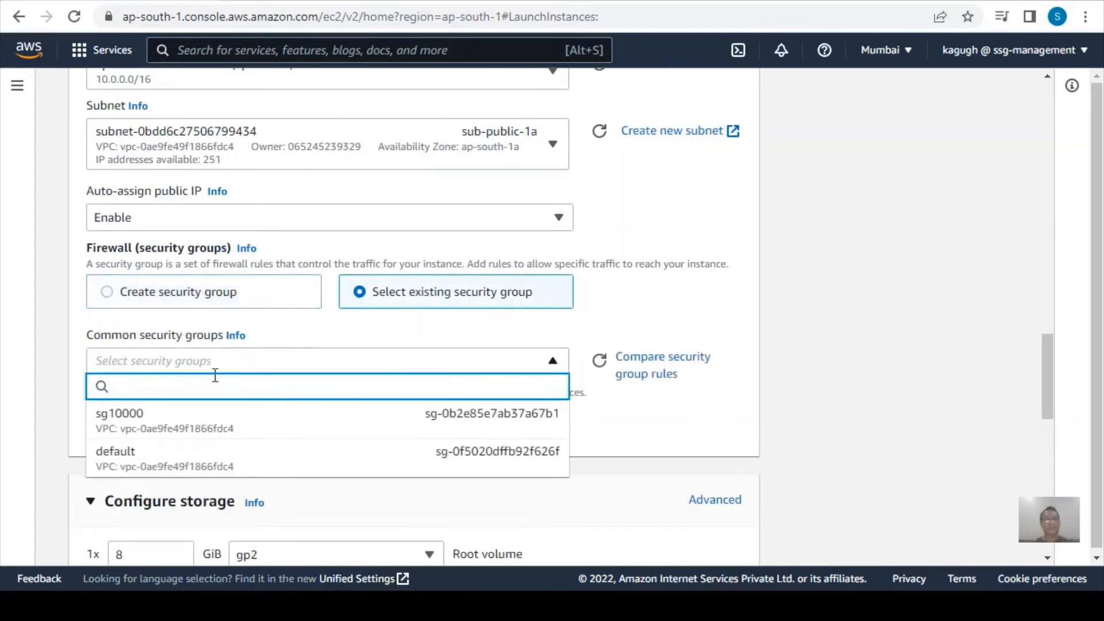
left_click(151, 428)
Step: Set bash user data that updates packages, installs, starts and enables httpd, and writes "<h1>Welcome! This message is from `hostname` EC2 in the AWS Cloud<h1>" to /var/www/html/index.html
scroll(364, 434, "down", 3)
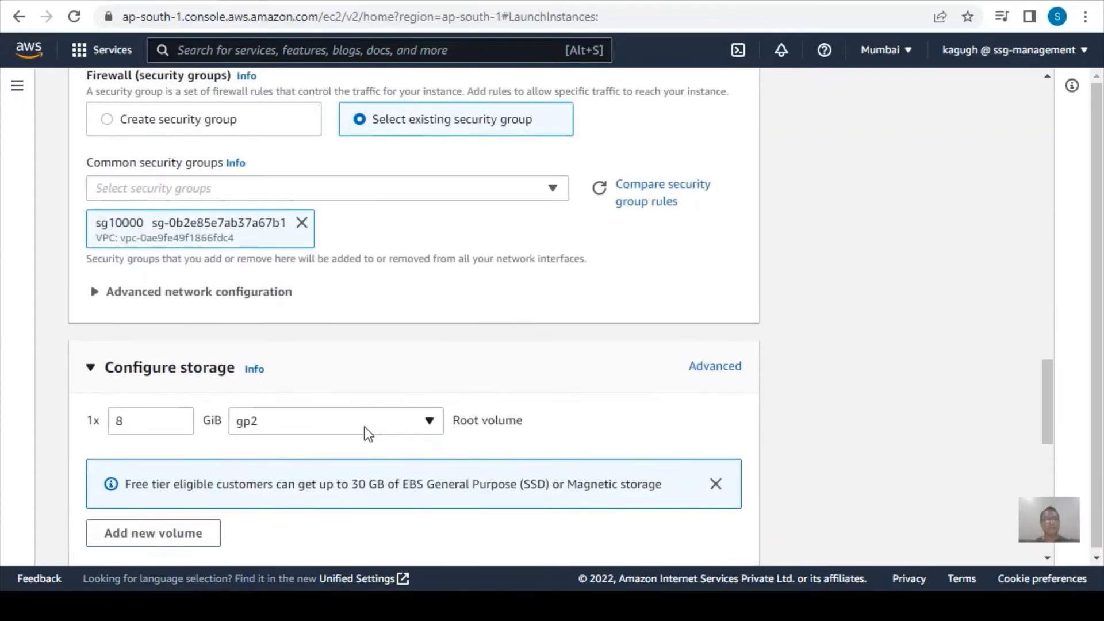
scroll(226, 339, "down", 7)
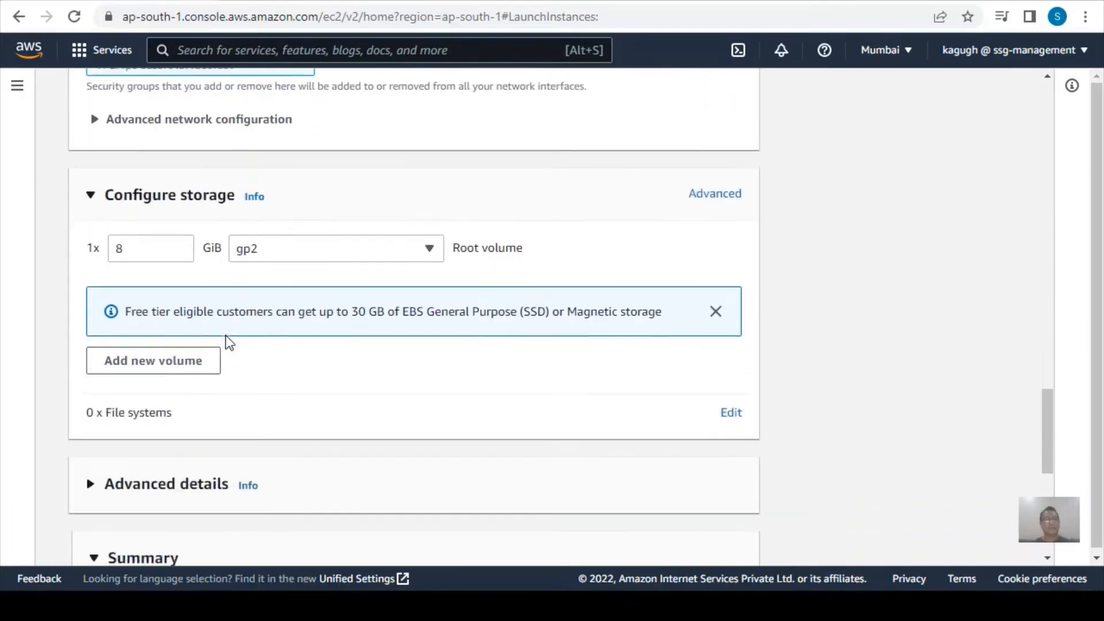
scroll(225, 340, "down", 2)
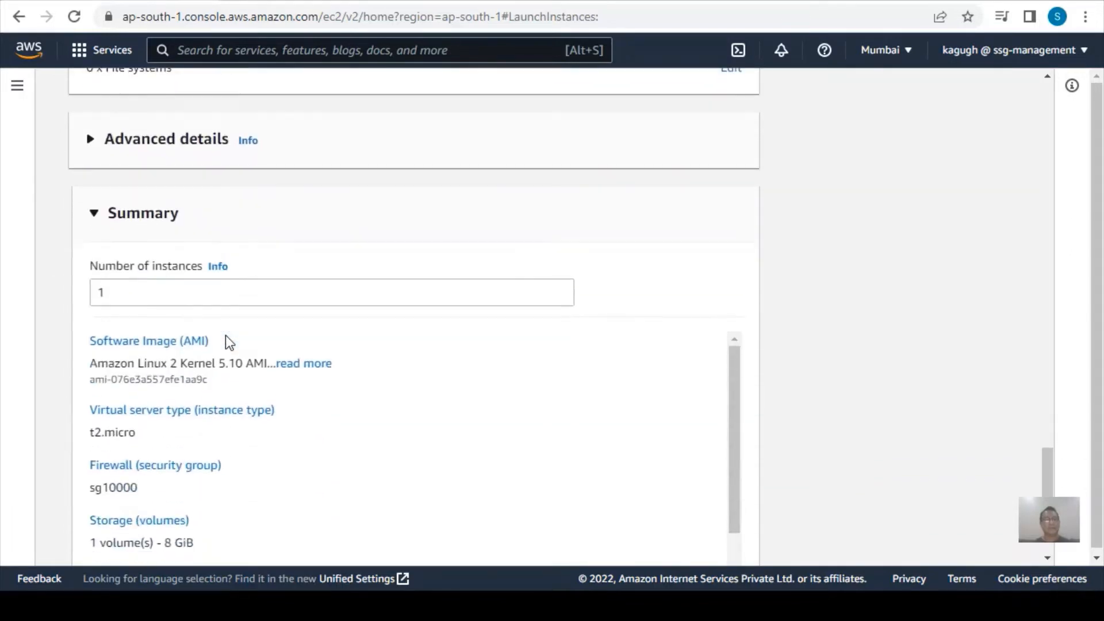
left_click(90, 140)
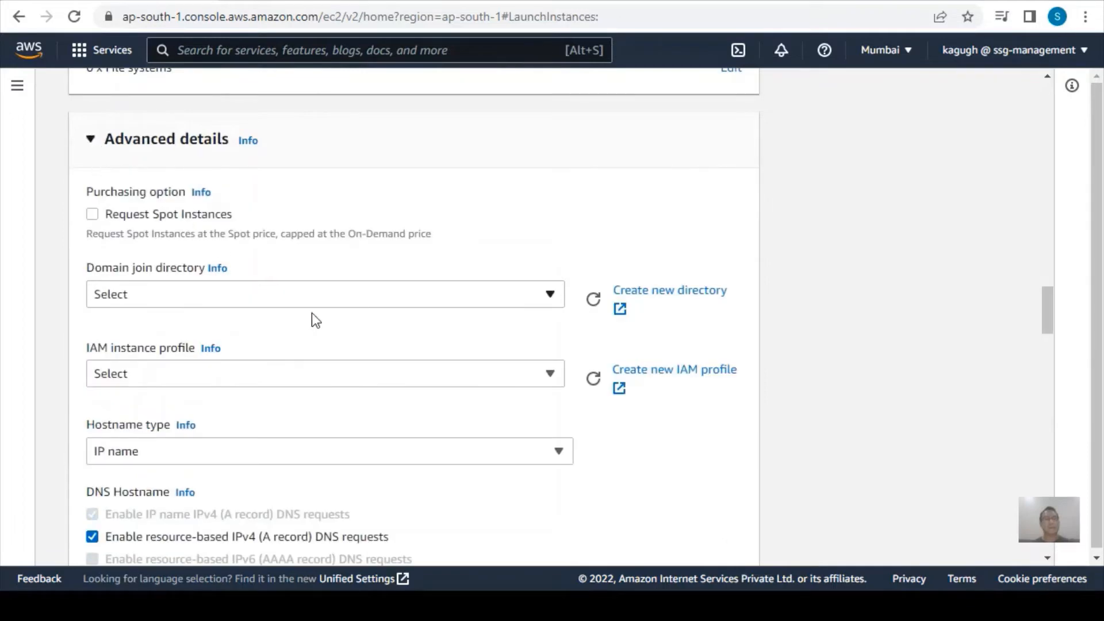
scroll(316, 319, "down", 20)
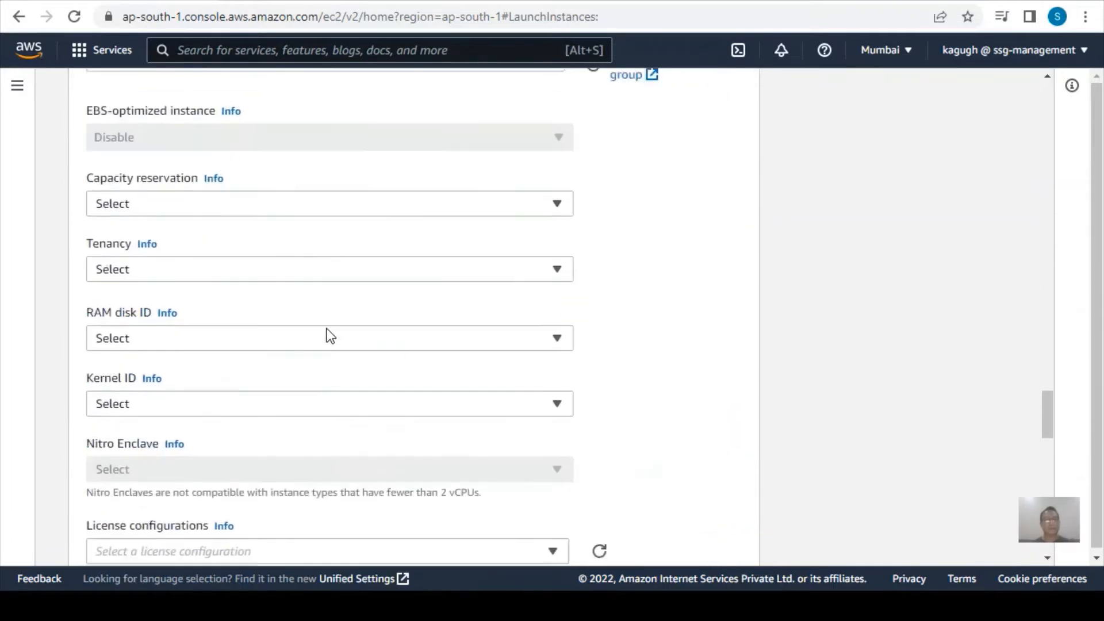
scroll(325, 329, "down", 8)
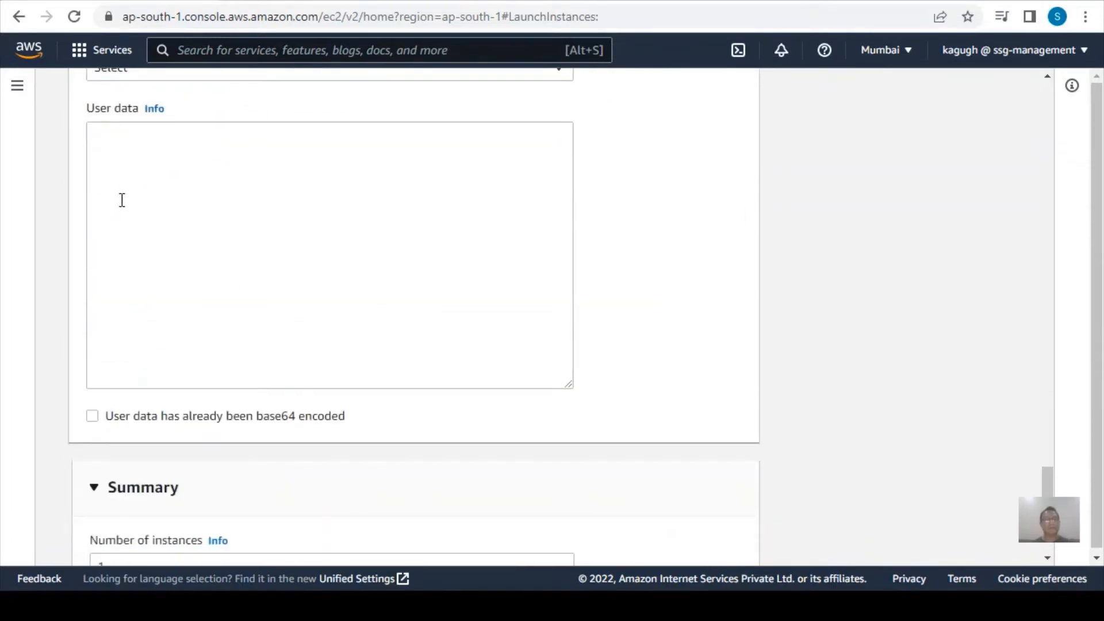
left_click(155, 201)
type("#!/bin/bash yum update -y yum install httpd -y systemctl start httpd systemctl enable httpd echo \"<h1>Welcome! This message is from `hostname` EC2 in the AWS Cloud</h1>\" > /var/www/html/index.html")
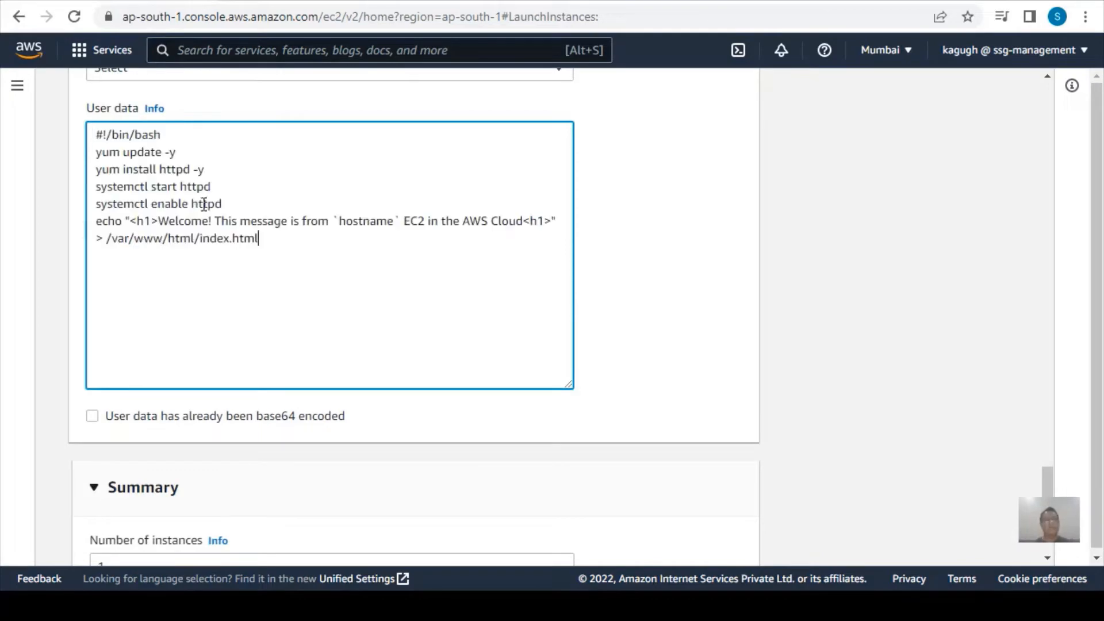
Step: Launch the configured websrv1a instance and return to the list of EC2 instances
scroll(371, 260, "down", 5)
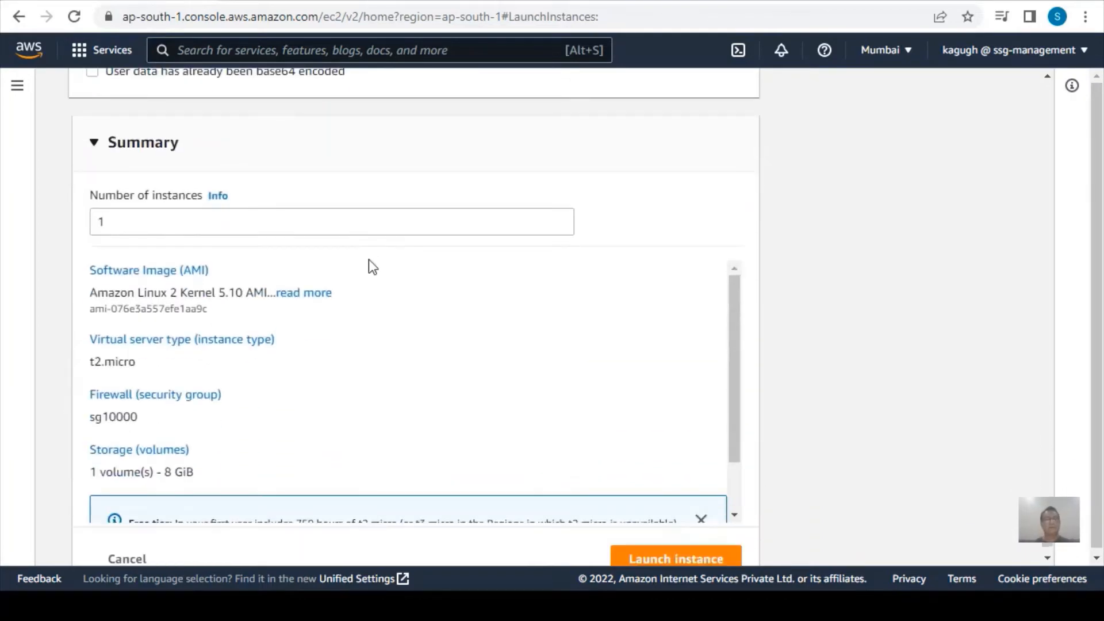
scroll(370, 259, "down", 3)
scroll(419, 293, "down", 1)
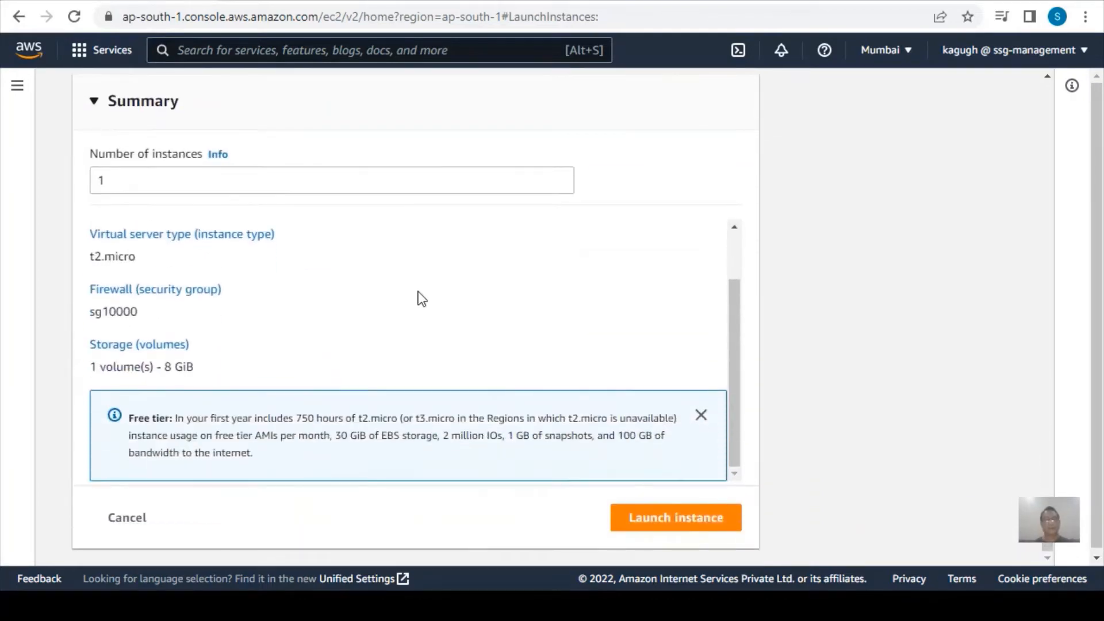
left_click(648, 520)
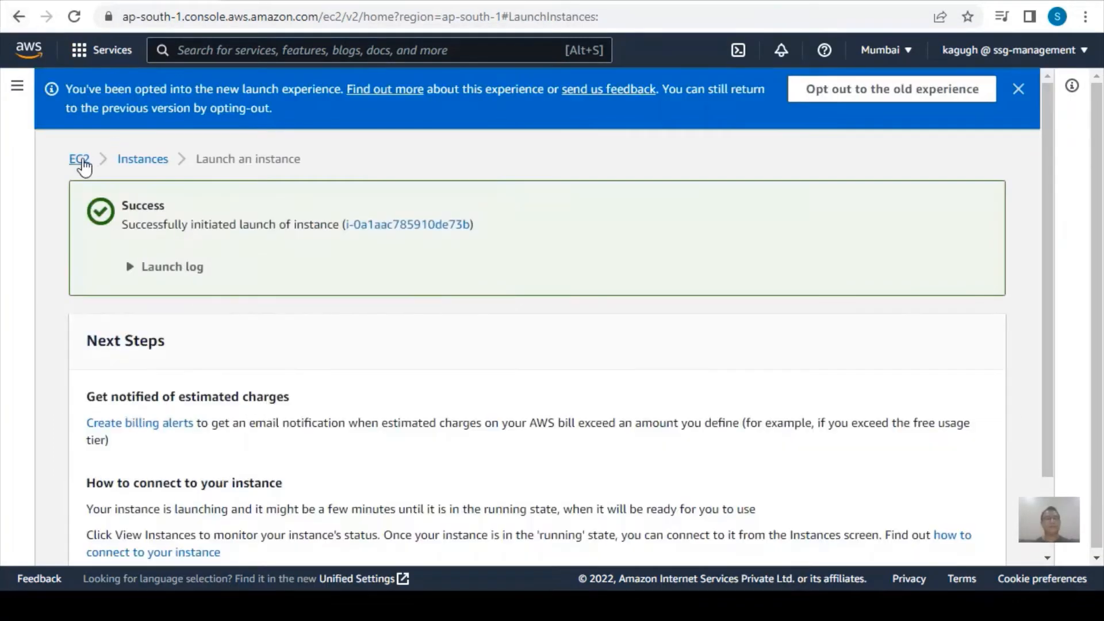
left_click(81, 161)
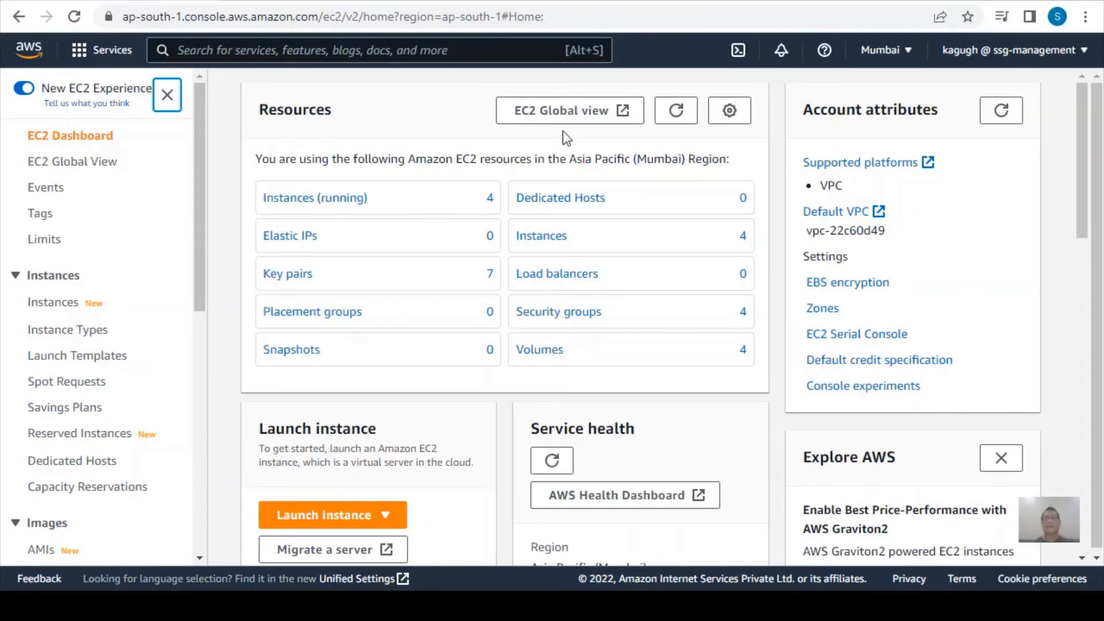
left_click(54, 302)
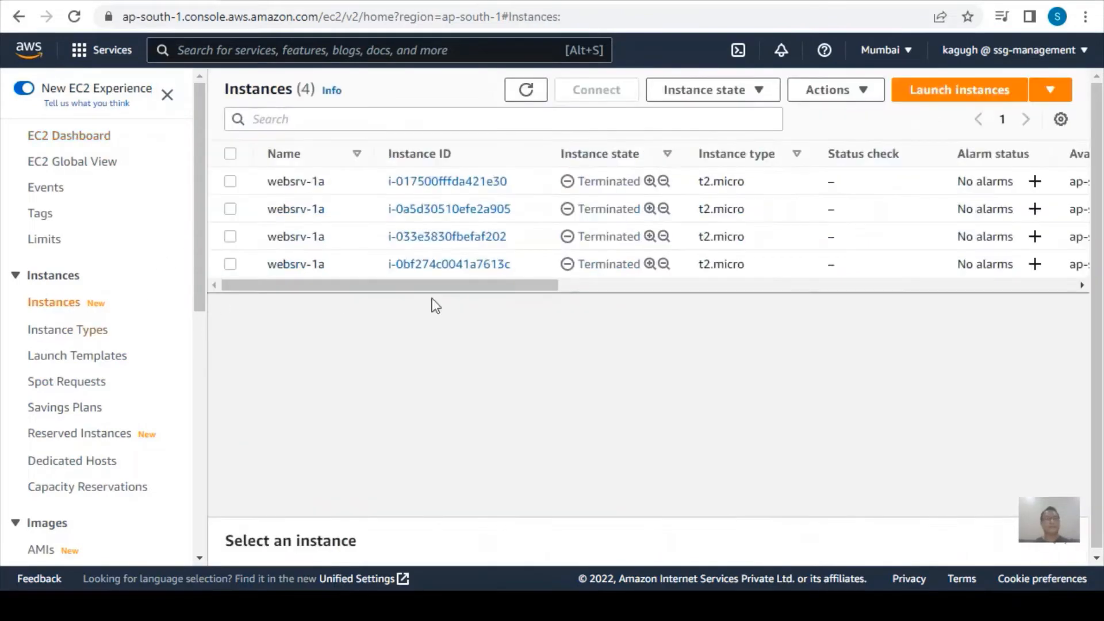
Step: Start launching another EC2 instance and name it websrv1b
left_click(925, 90)
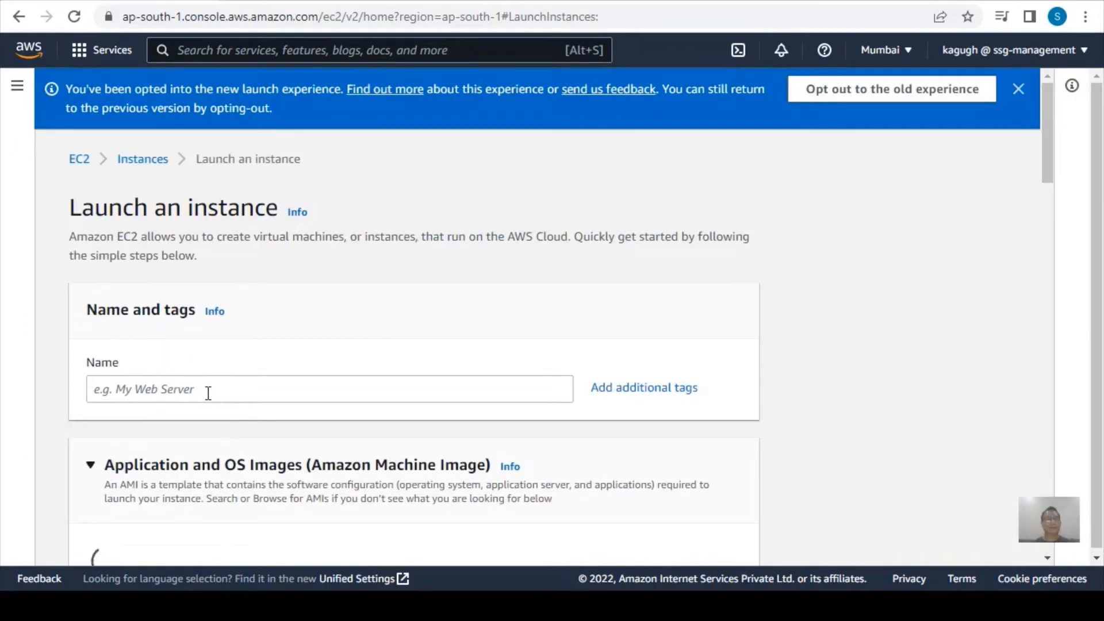
left_click(205, 388)
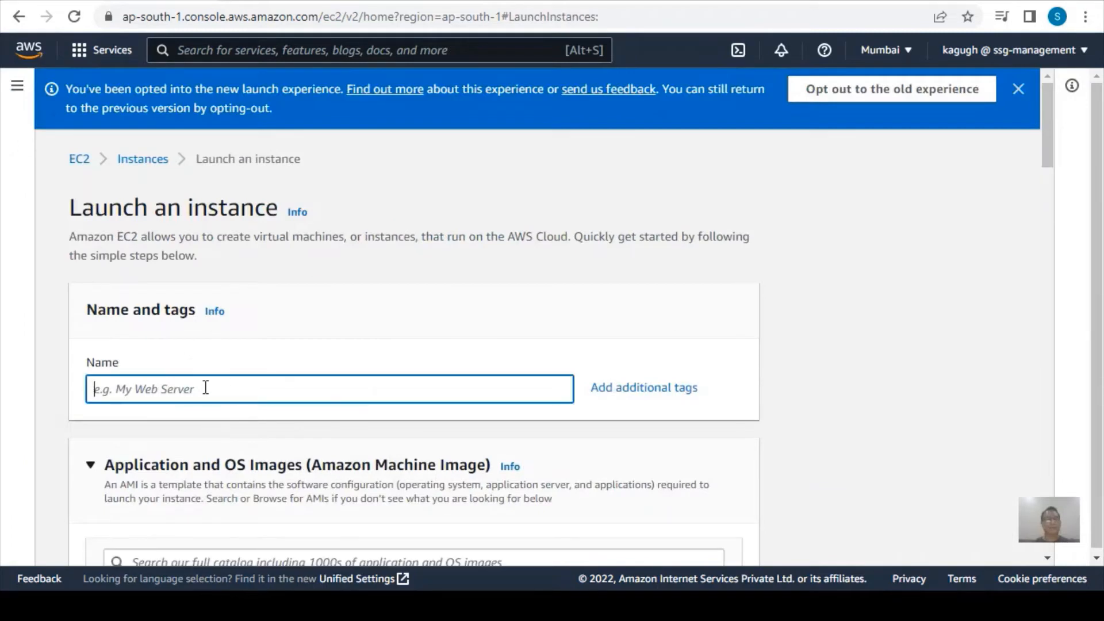
type("we")
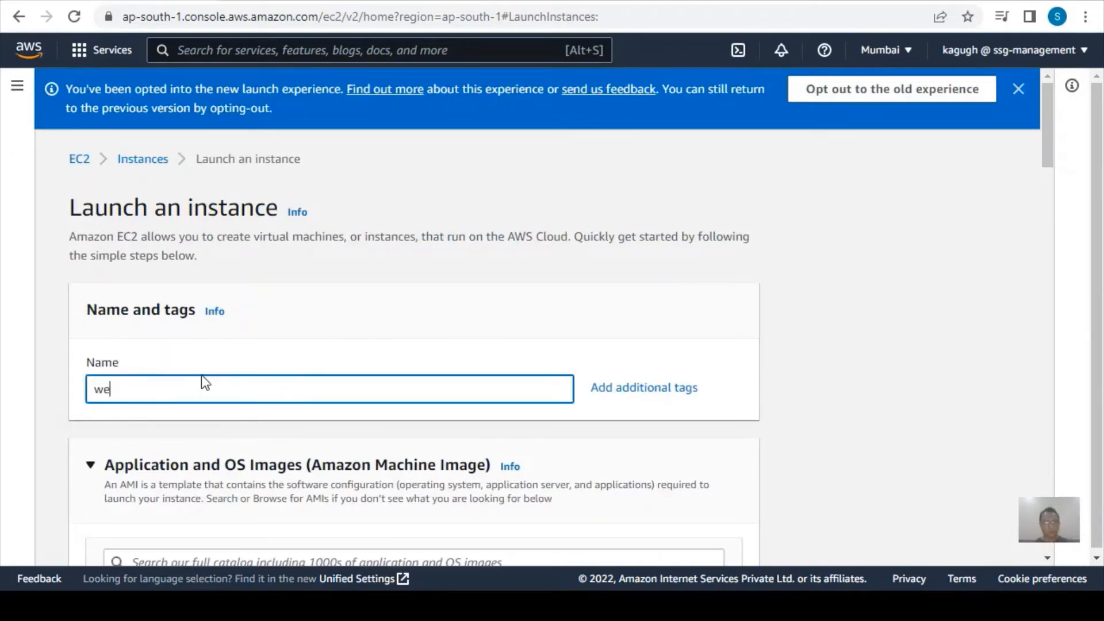
type("bsrv2")
type("bsrv1b")
Step: Select the existing key pair kp6eitn01 for the websrv1b instance
scroll(253, 368, "down", 4)
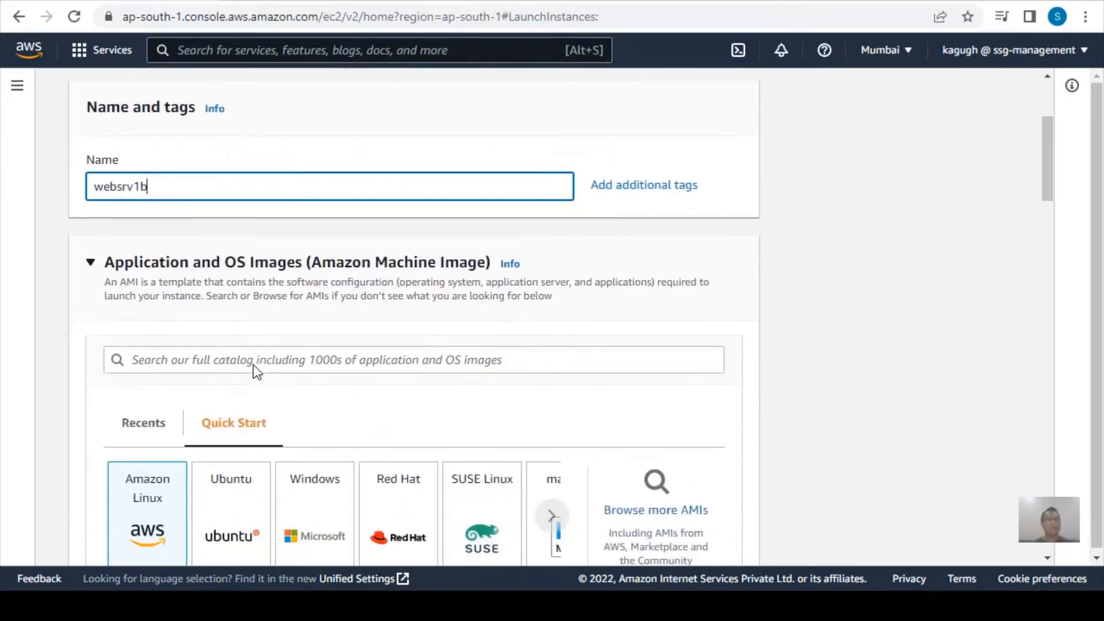
scroll(232, 339, "down", 6)
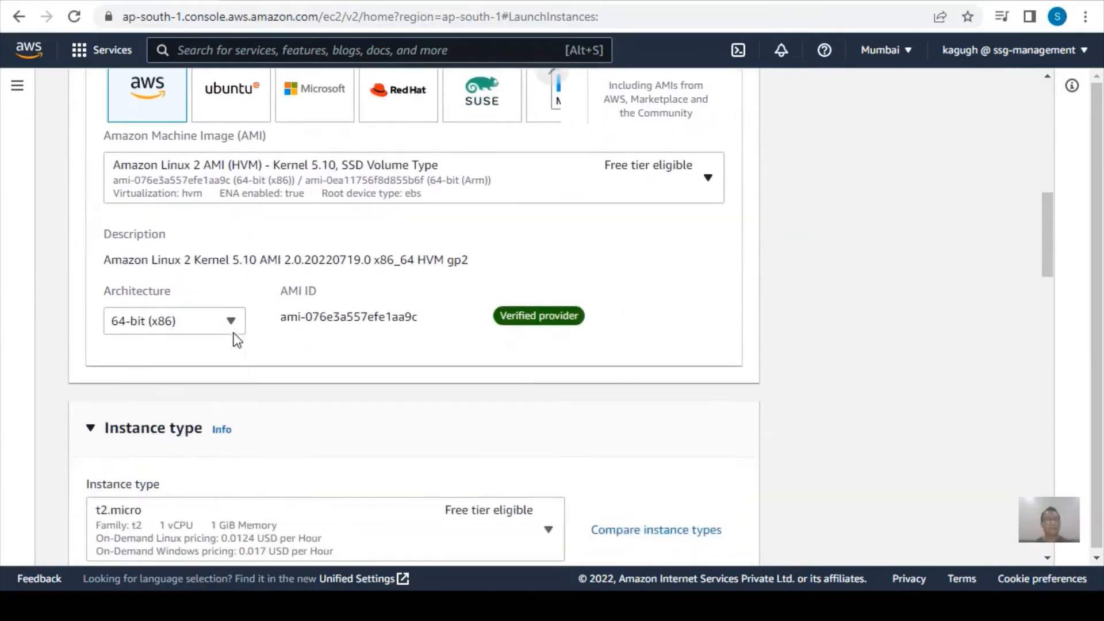
scroll(237, 340, "down", 5)
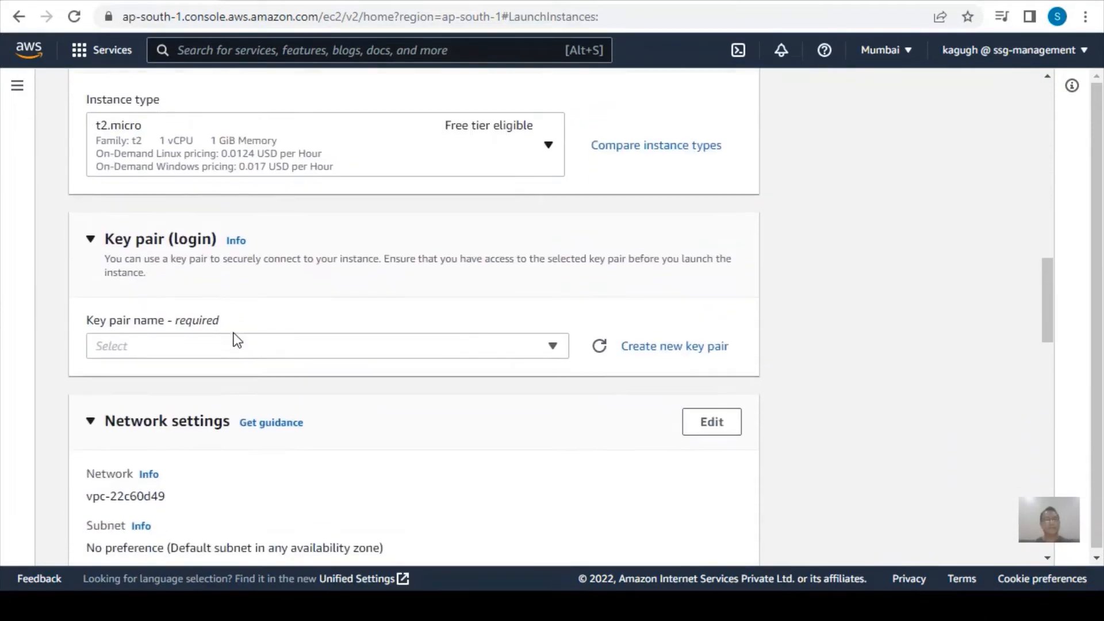
left_click(206, 356)
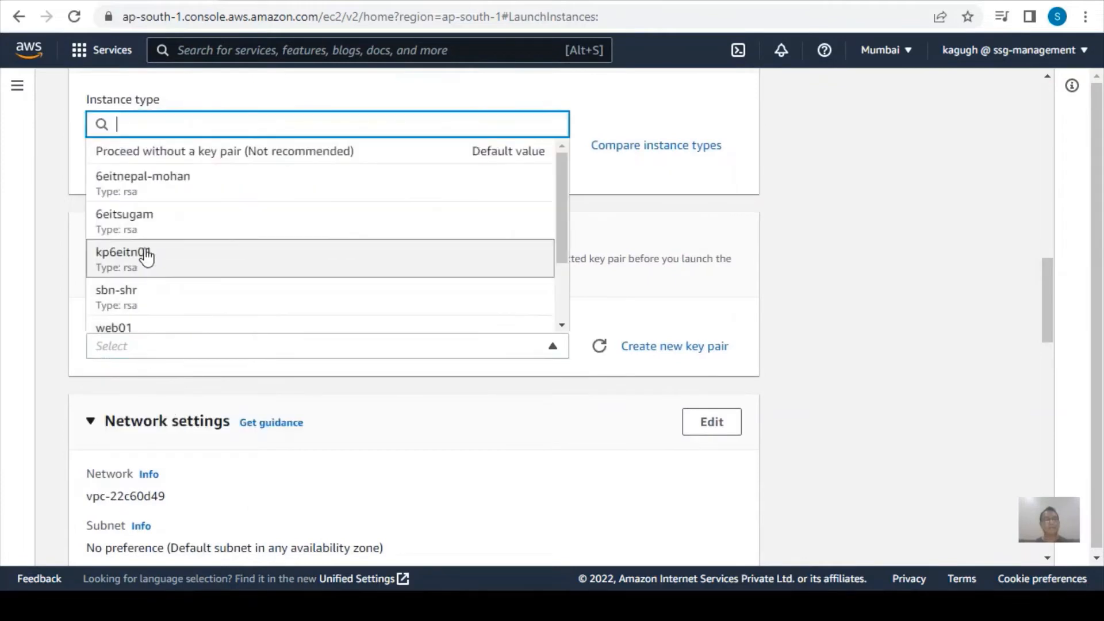
left_click(147, 257)
Step: Edit the network settings to use the vpc10000 VPC and the sub-public-1b subnet
scroll(417, 384, "down", 3)
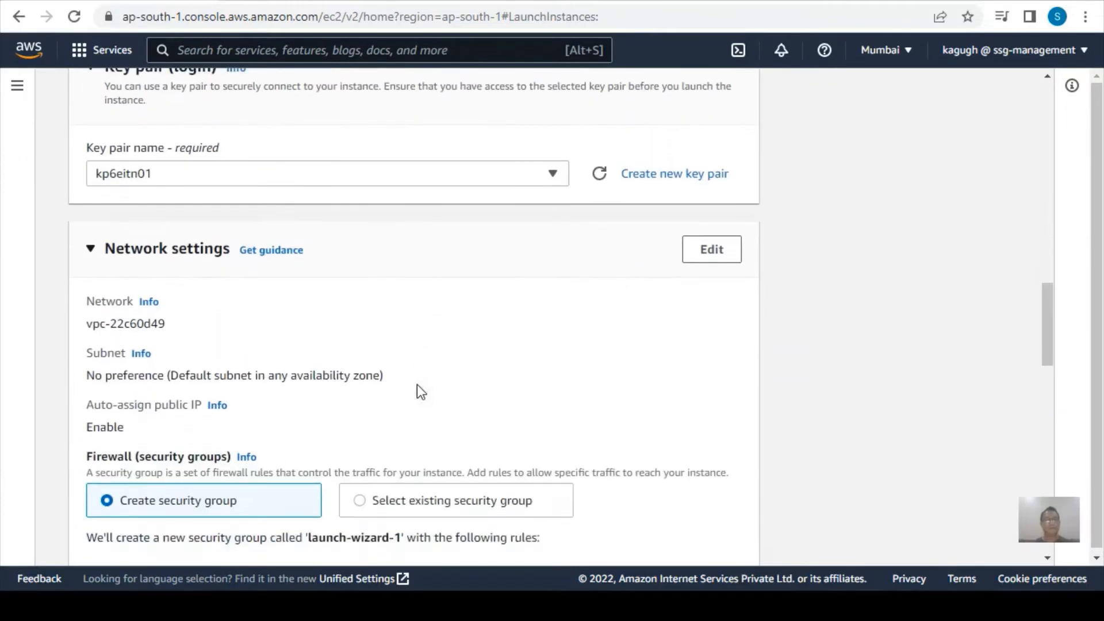
left_click(698, 253)
left_click(263, 325)
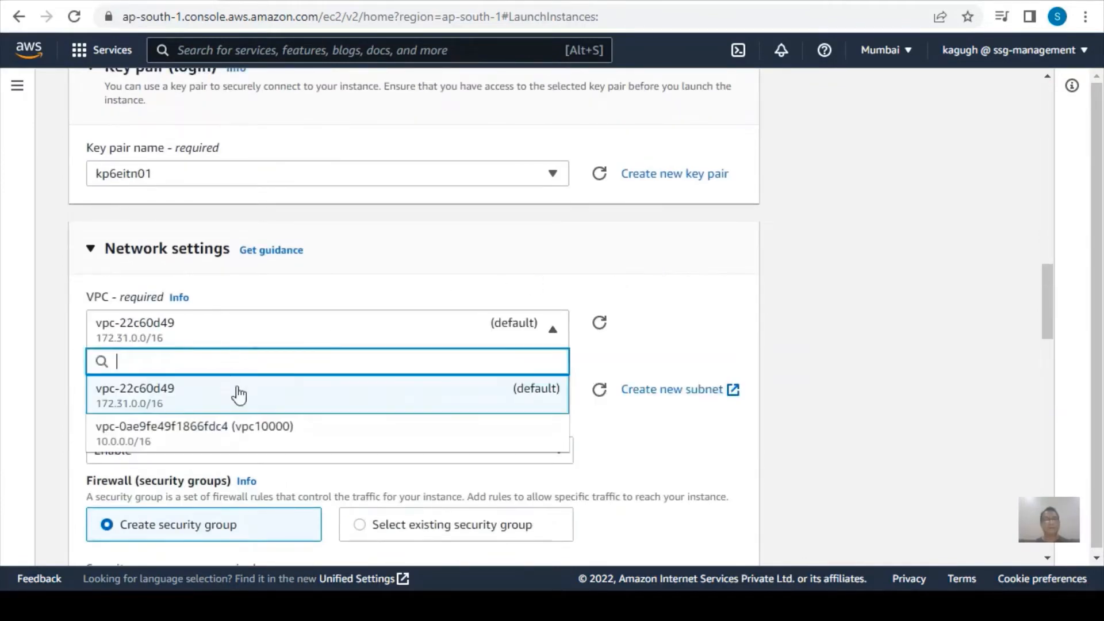
left_click(257, 441)
scroll(313, 411, "down", 5)
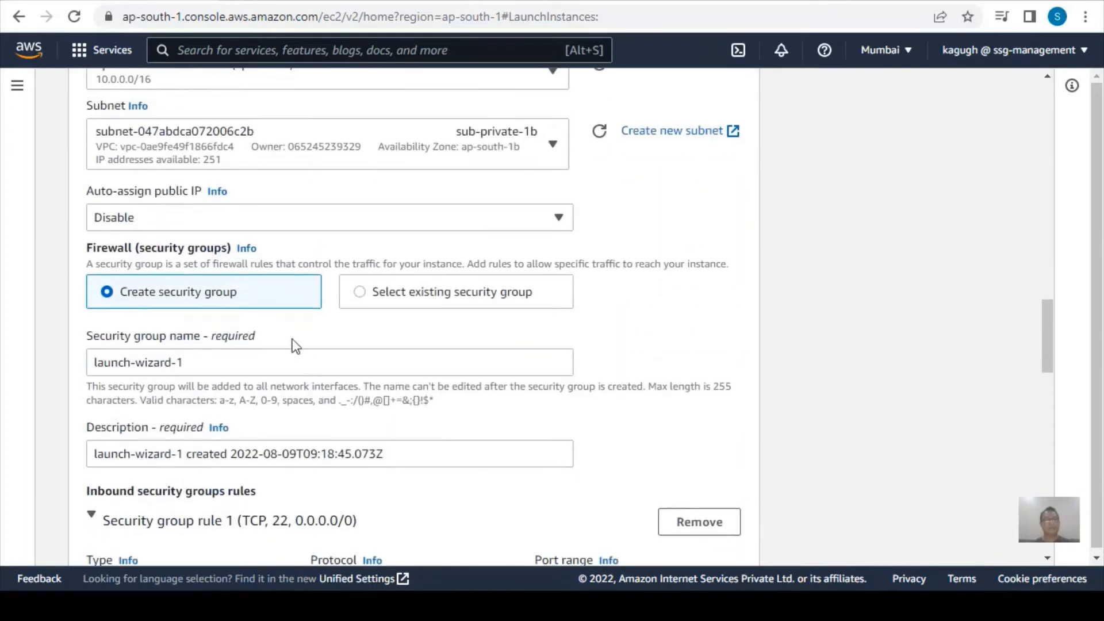
left_click(236, 131)
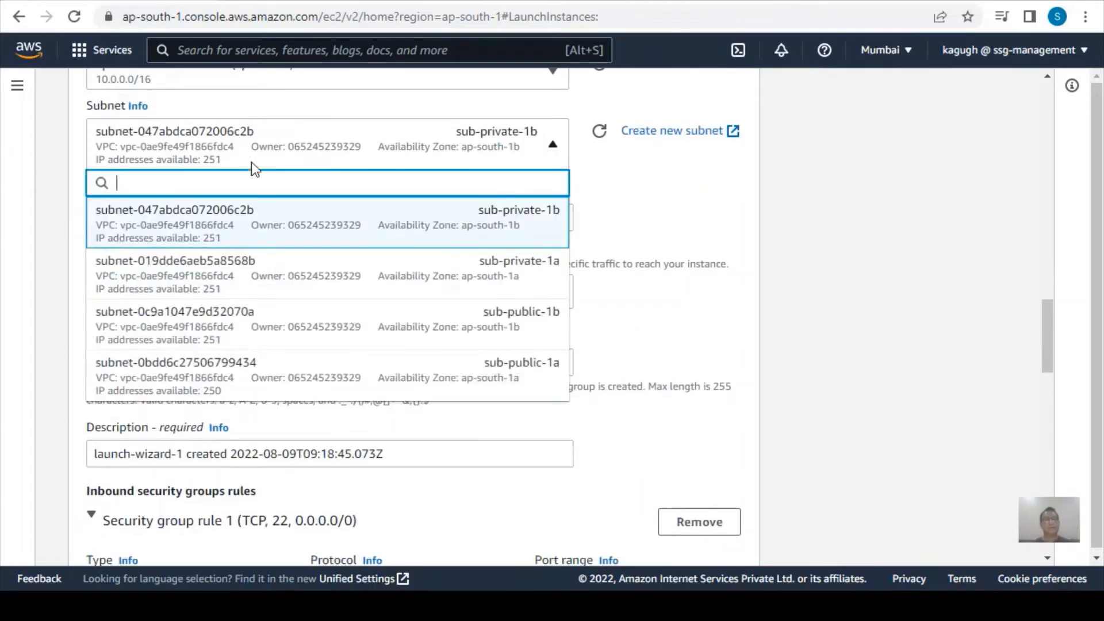
left_click(370, 327)
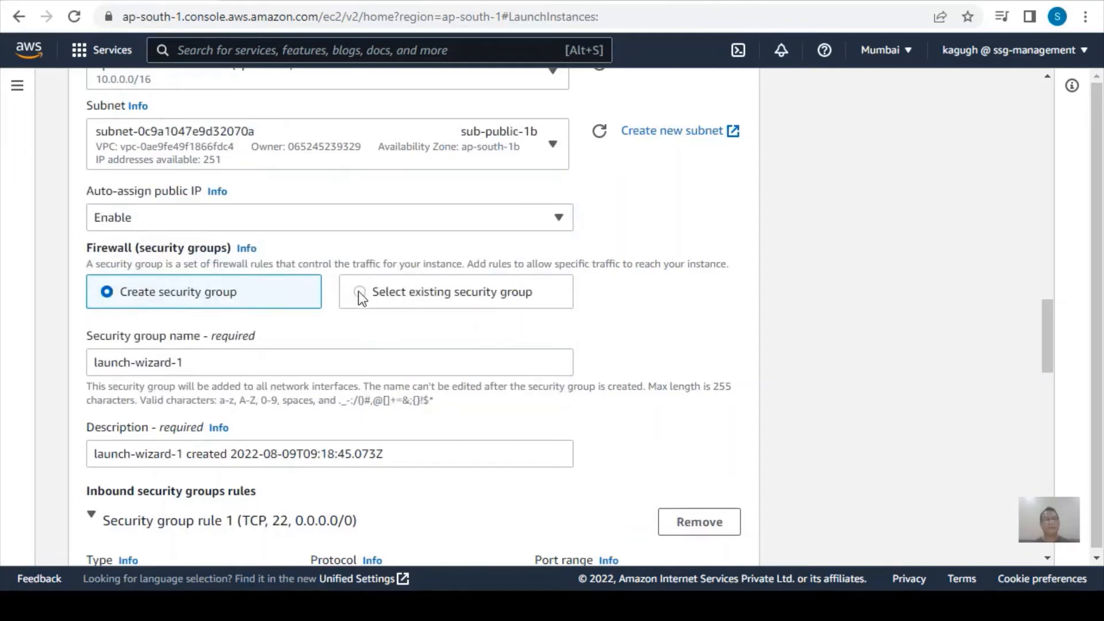
Step: Choose an existing security group for websrv1b and assign sg10000
left_click(360, 294)
left_click(199, 358)
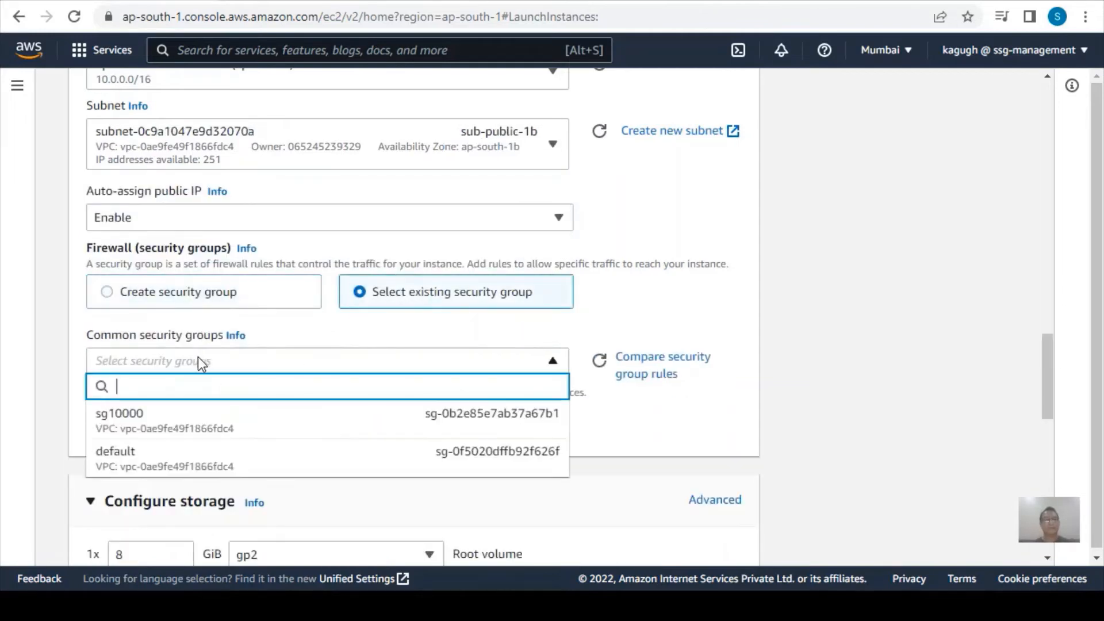
left_click(192, 435)
Step: Under the advanced details, enter bash user data that updates packages, installs, starts and enables httpd, and echoes the "<h1>Welcome!" message
scroll(498, 382, "down", 5)
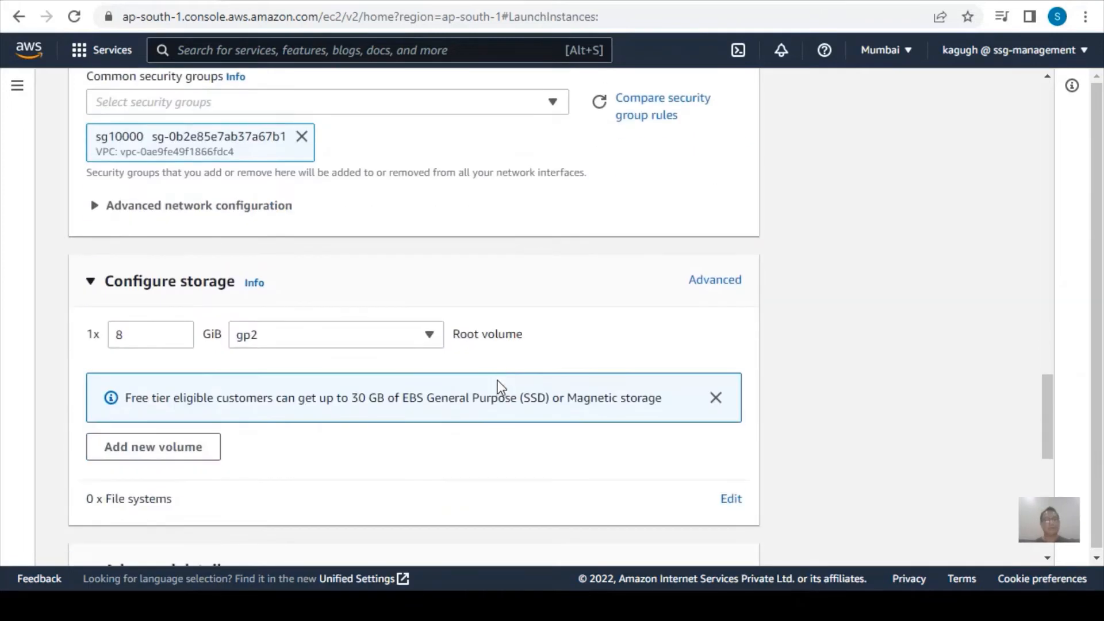
scroll(498, 380, "down", 3)
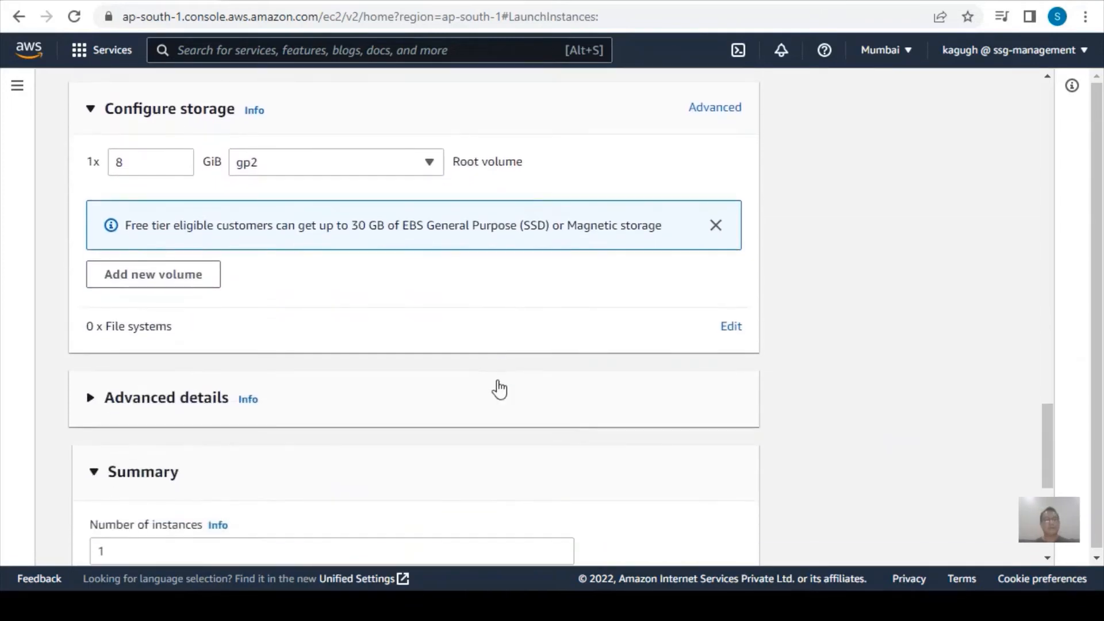
left_click(91, 398)
scroll(363, 391, "down", 2)
scroll(365, 388, "down", 20)
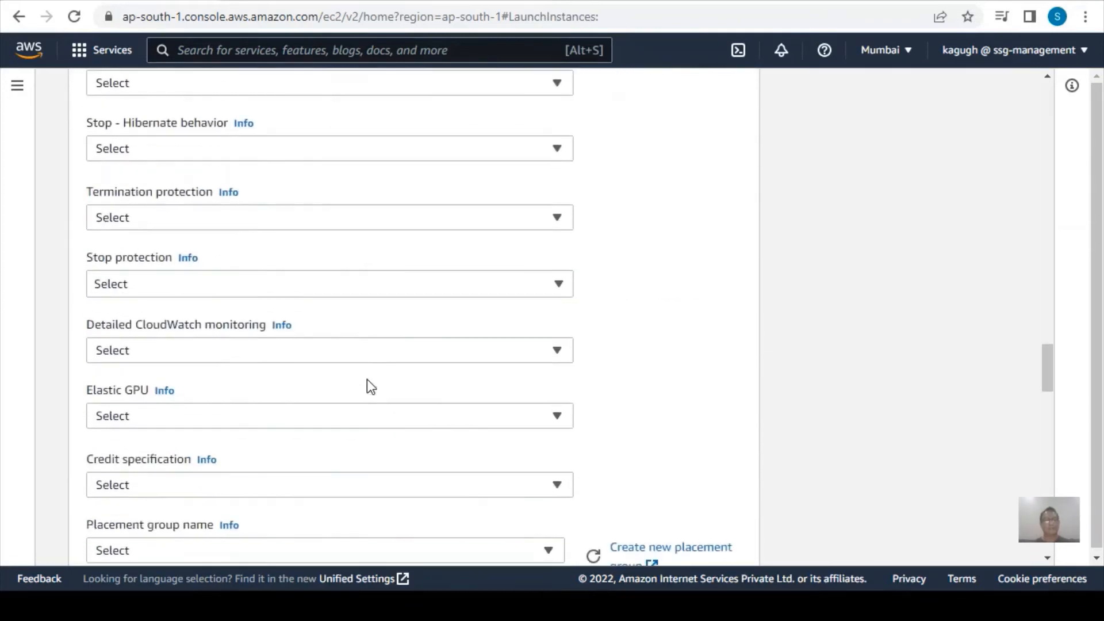
scroll(367, 377, "down", 15)
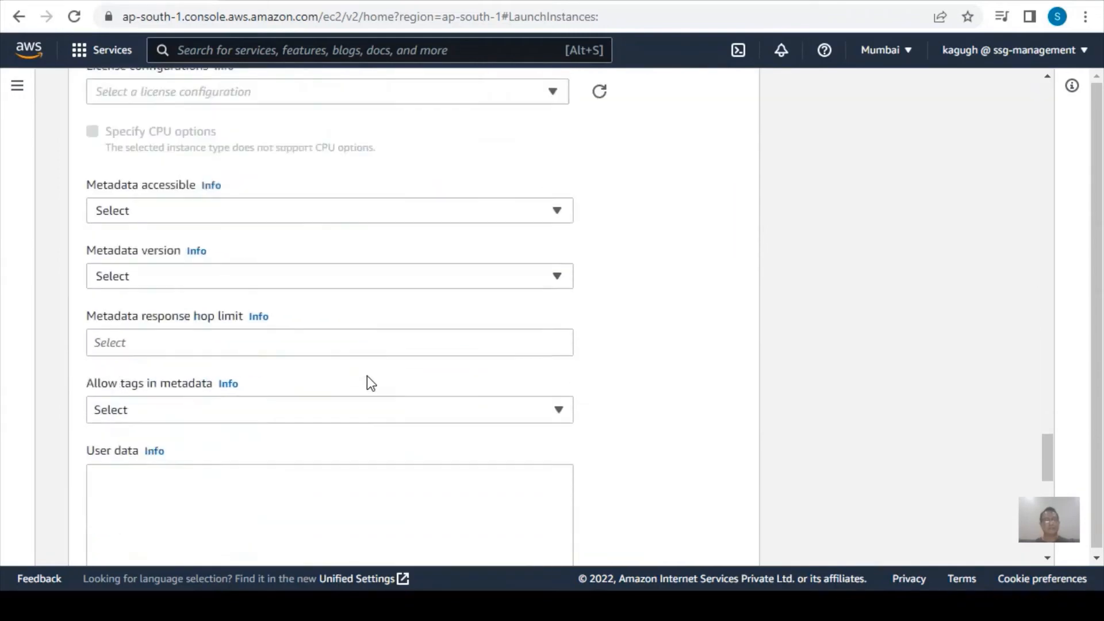
left_click(157, 144)
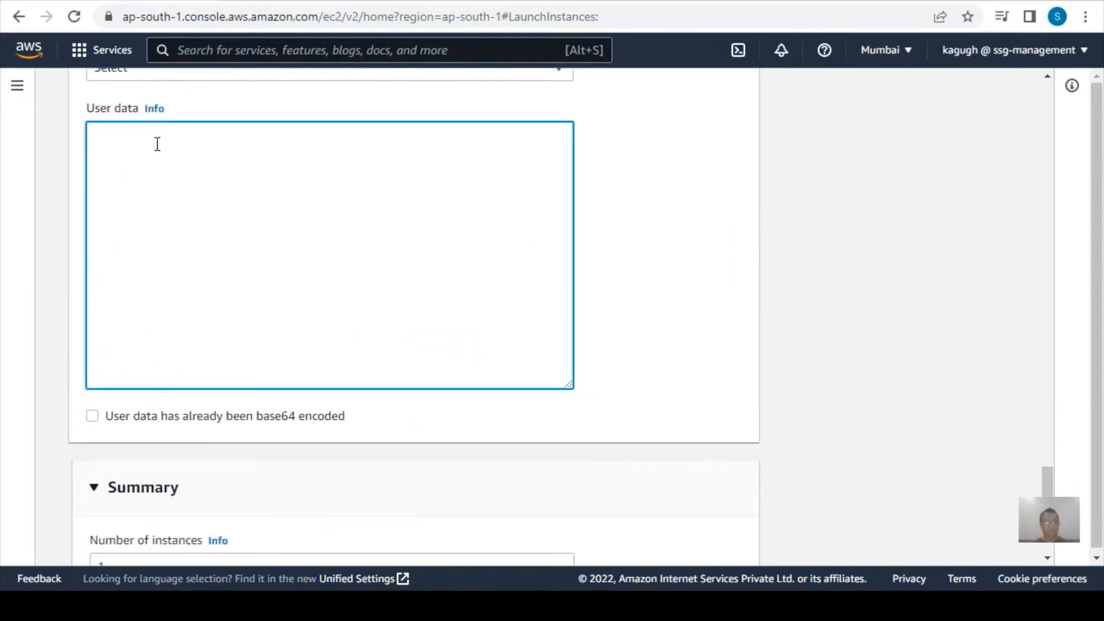
type("#!/bin/bash yum update -y yum install httpd -y systemctl start httpd systemctl enable httpd echo \"<h1>Welcome! This message is from `hostname` EC2 in the AWS Cloud<h1>\" > /var/www/html/index.html")
Step: Launch the configured websrv1b instance
scroll(592, 345, "down", 6)
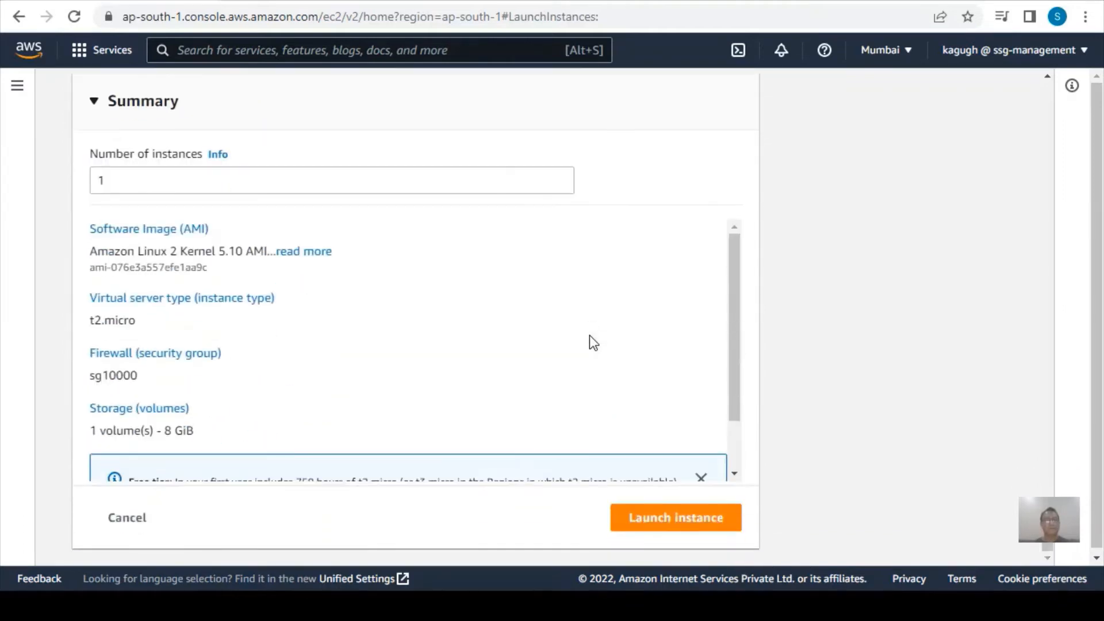
scroll(591, 340, "down", 1)
left_click(670, 532)
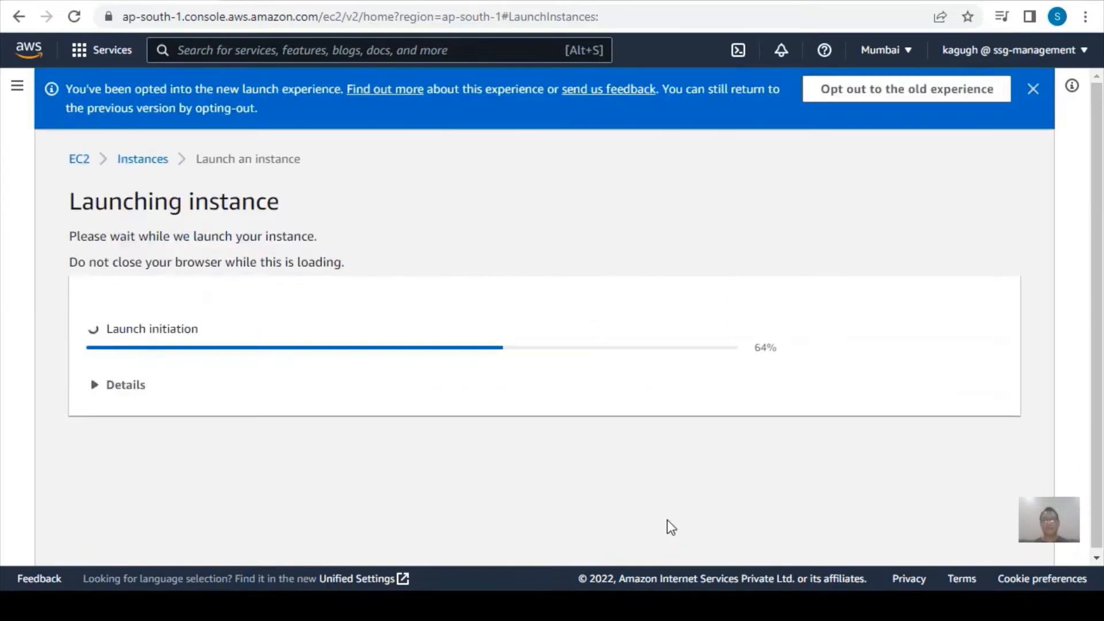
Step: Start creating a load balancing target group with the Instances target type and name it tgn10000
left_click(17, 86)
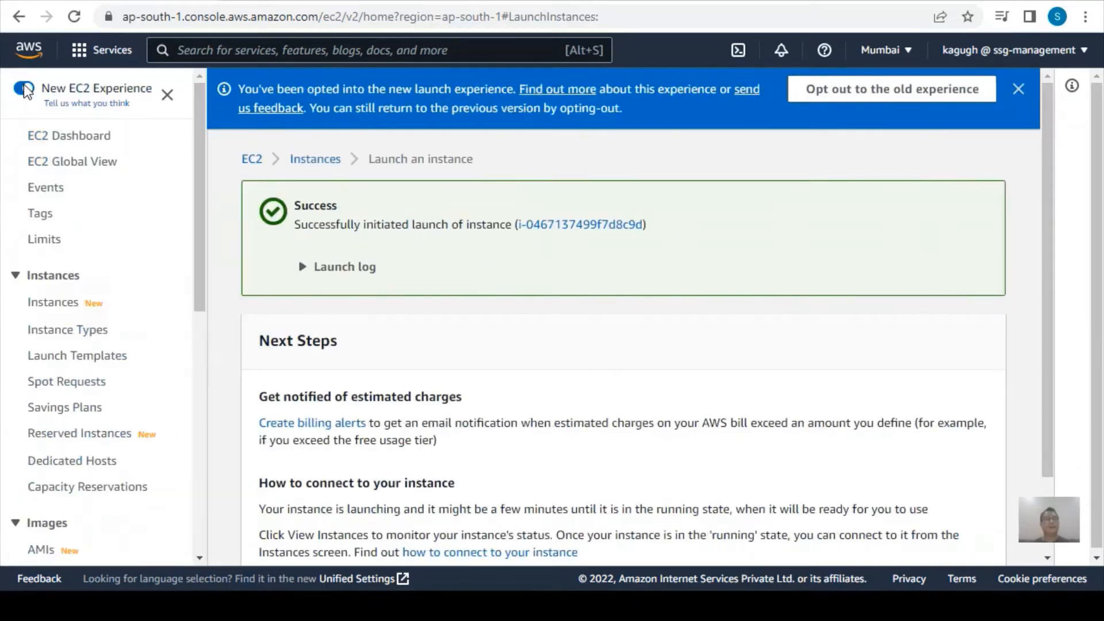
scroll(148, 374, "down", 9)
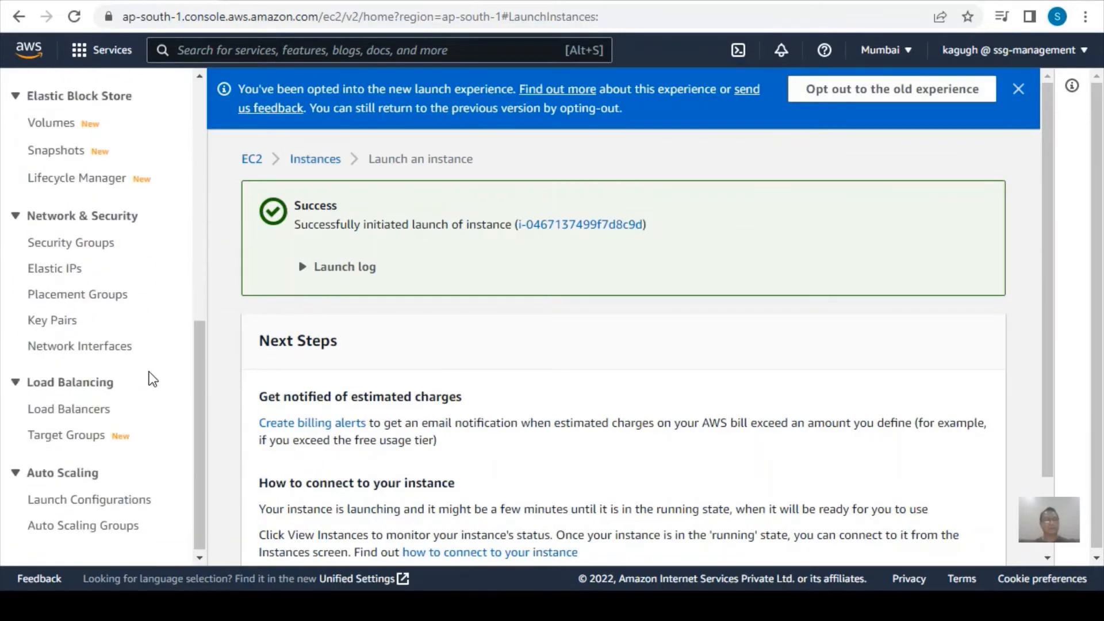
left_click(69, 434)
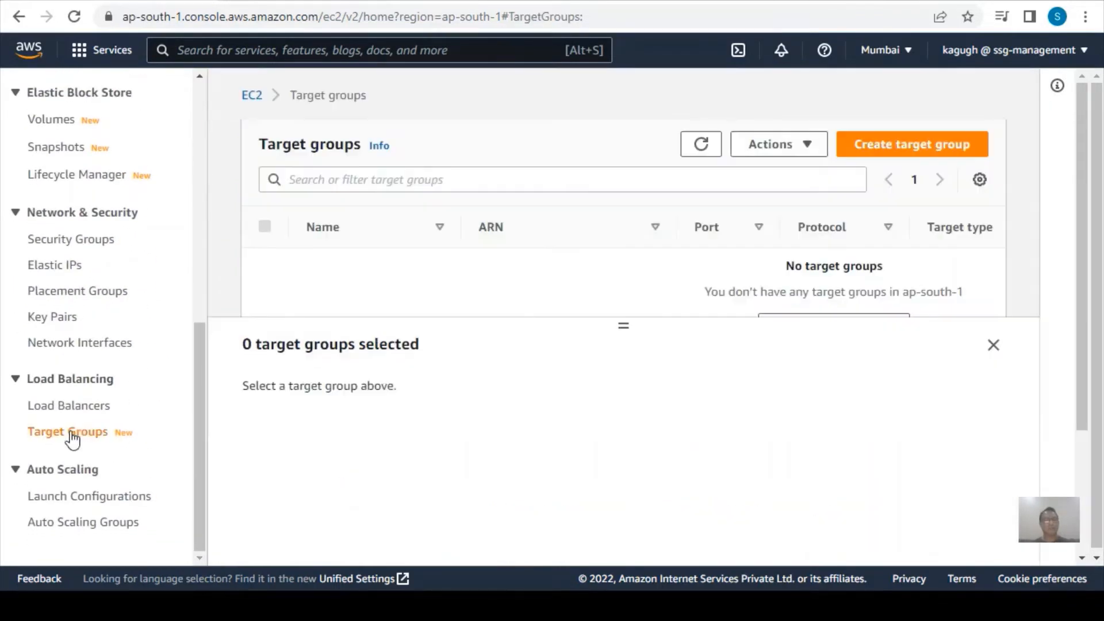
left_click(895, 143)
scroll(380, 334, "down", 5)
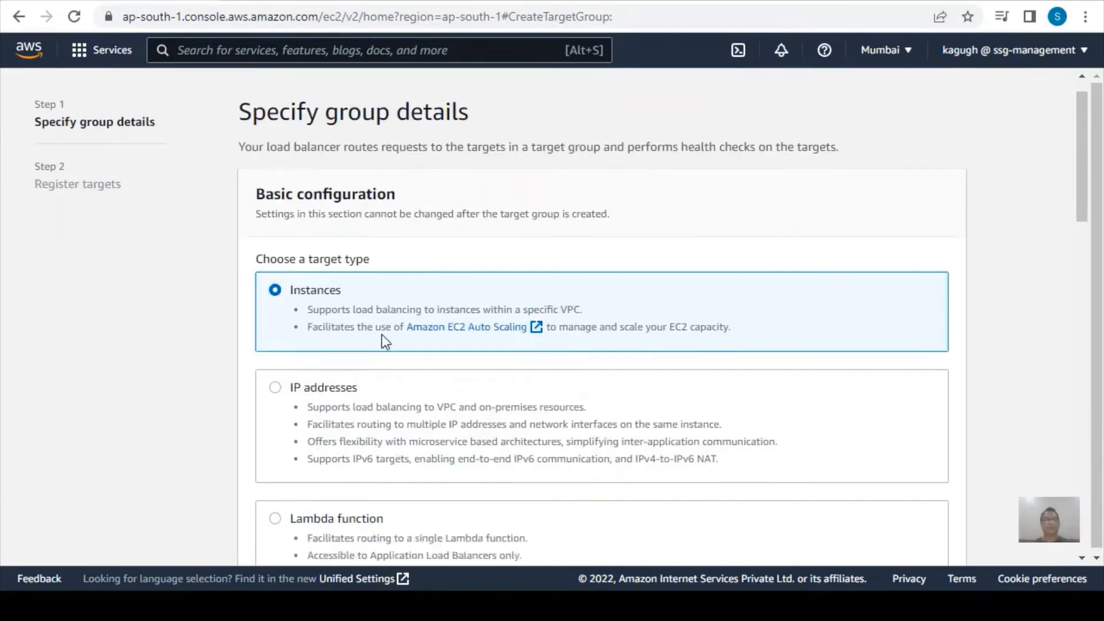
scroll(385, 327, "up", 5)
scroll(385, 329, "down", 7)
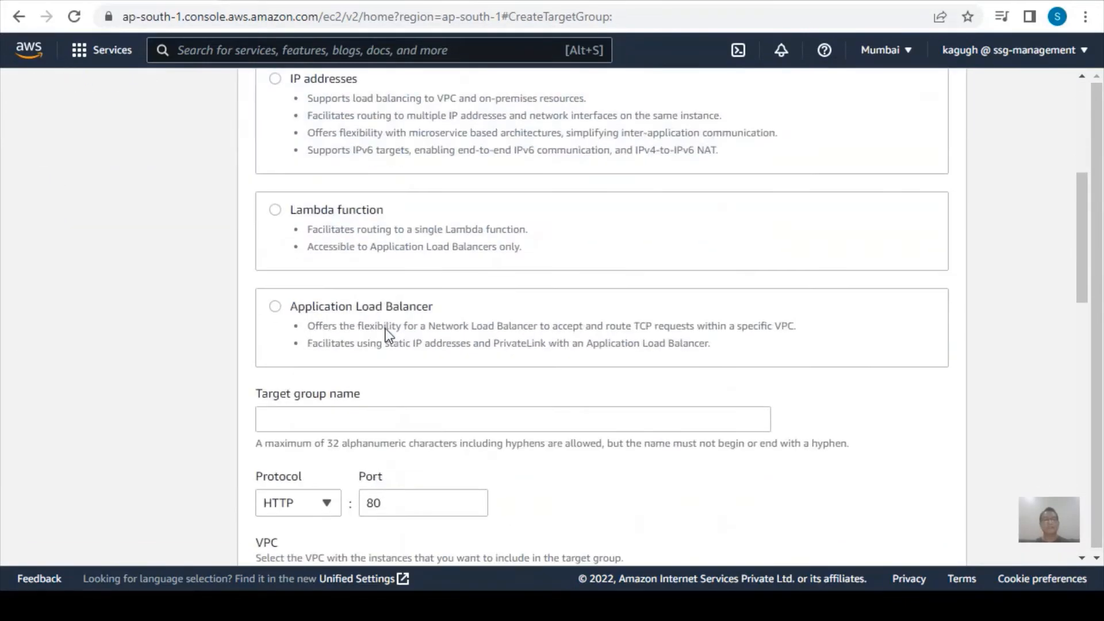
scroll(368, 331, "down", 2)
left_click(337, 333)
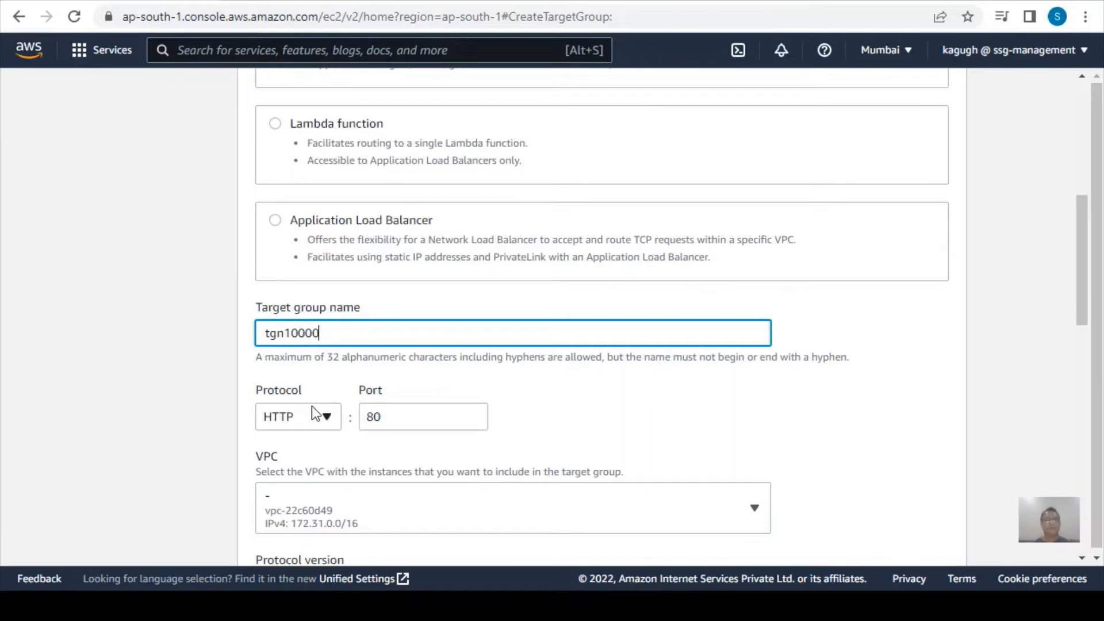
Step: Set the target group's protocol to TCP and its VPC to vpc10000, and continue to target registration
left_click(273, 418)
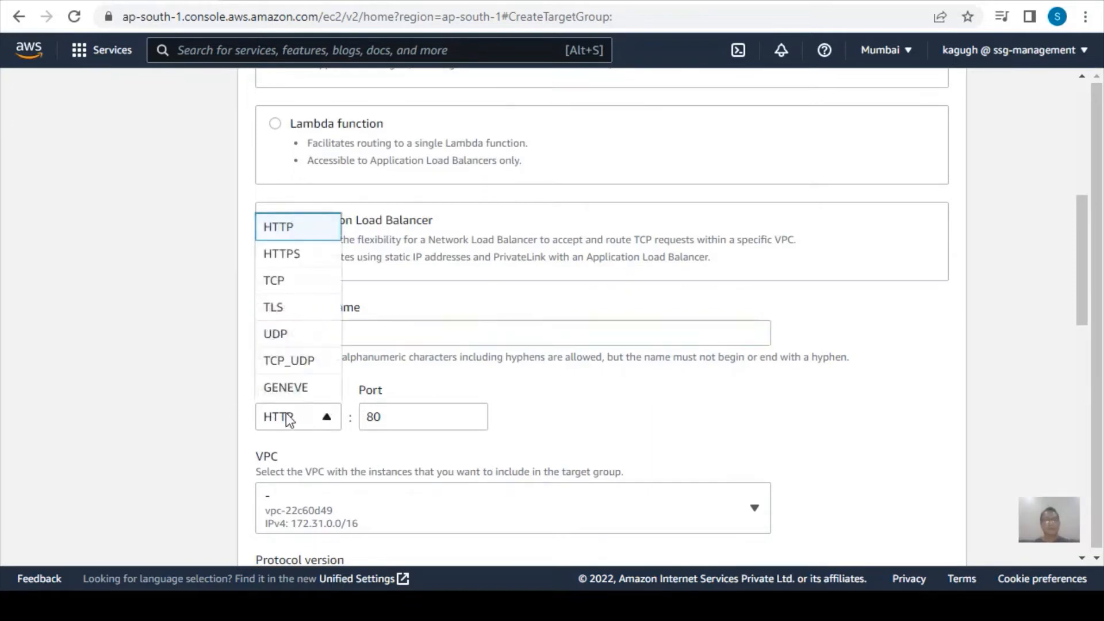
left_click(296, 288)
scroll(550, 426, "down", 5)
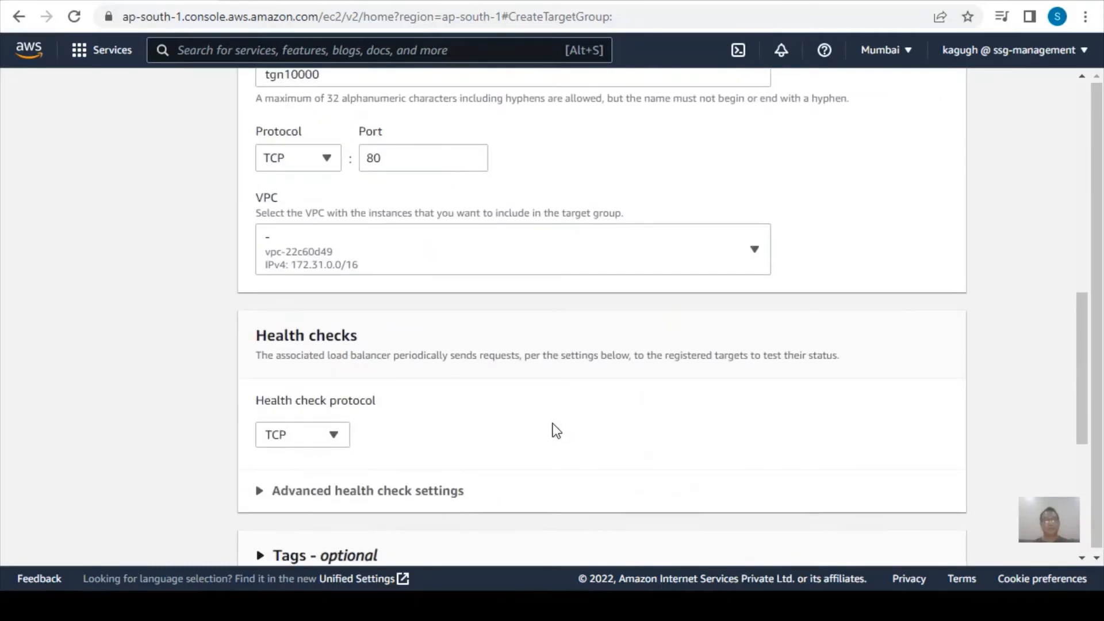
left_click(369, 253)
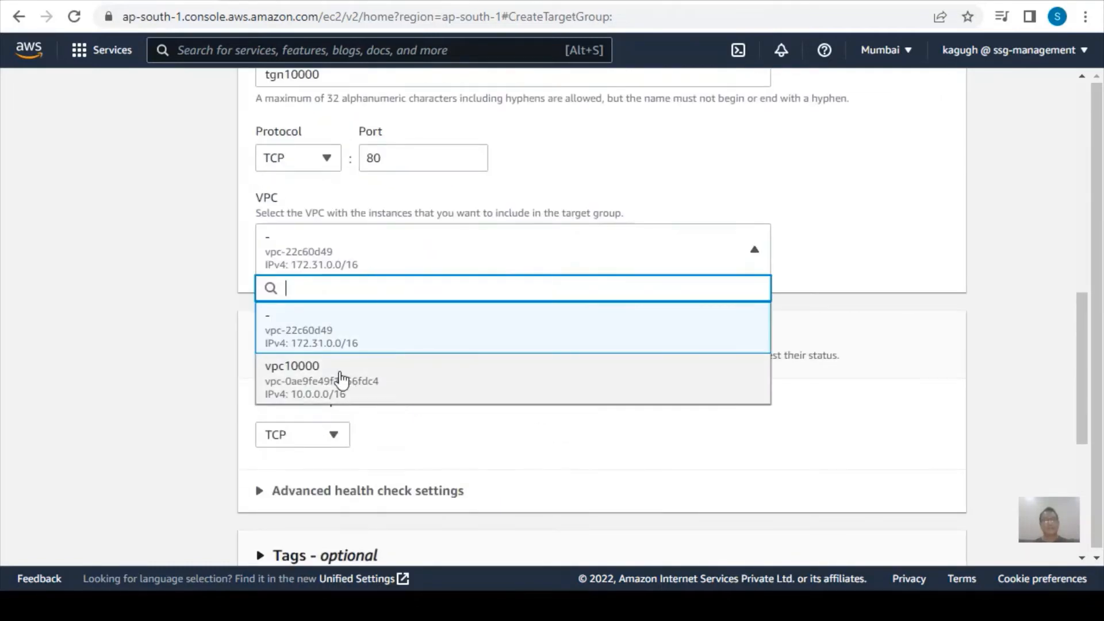
left_click(340, 379)
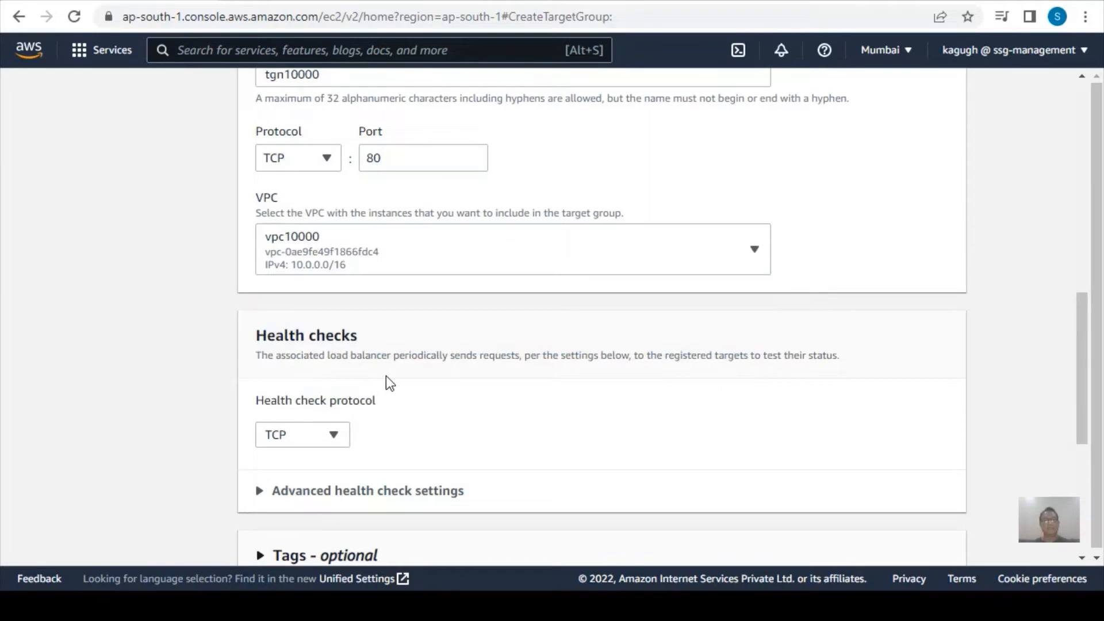
scroll(384, 382, "down", 3)
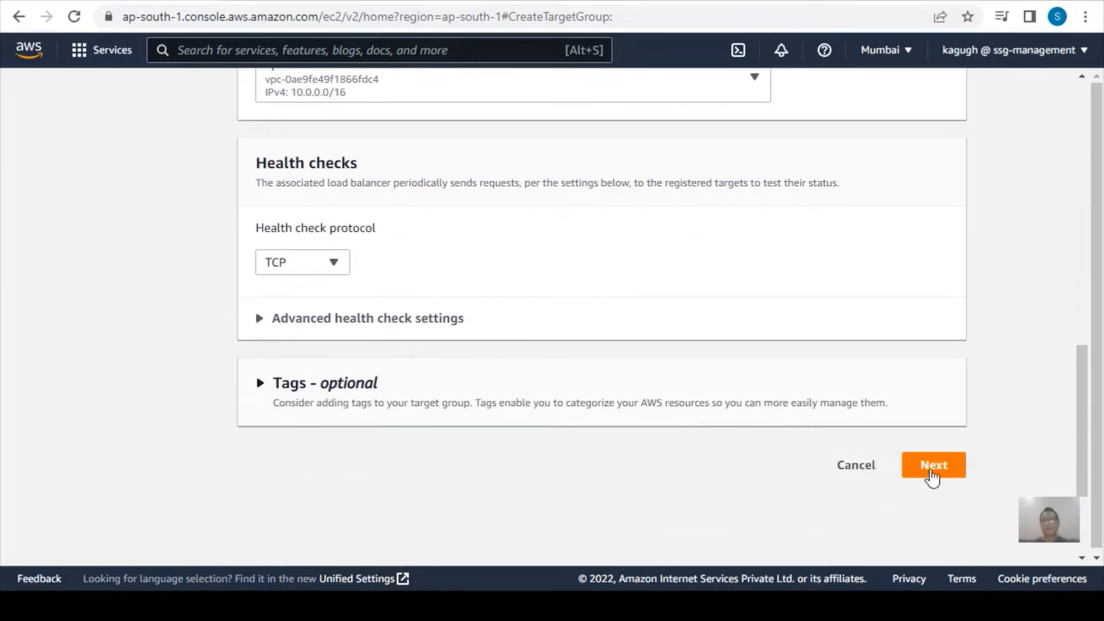
left_click(930, 468)
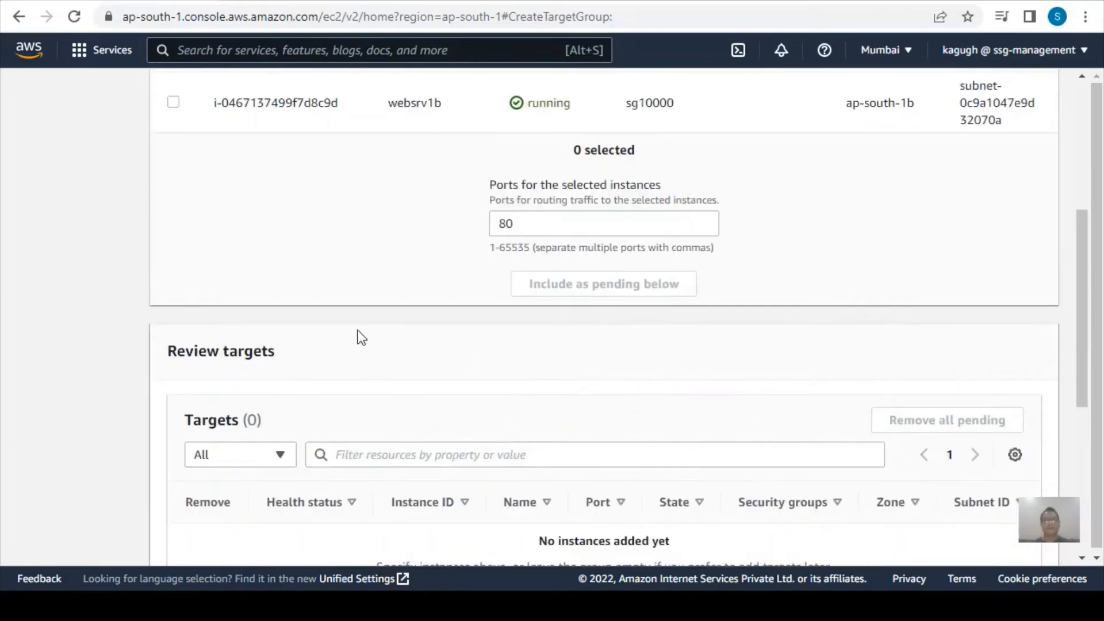
Step: Select both available instances, websrv1a and websrv1b, and include them as pending targets on port 80
scroll(402, 368, "down", 4)
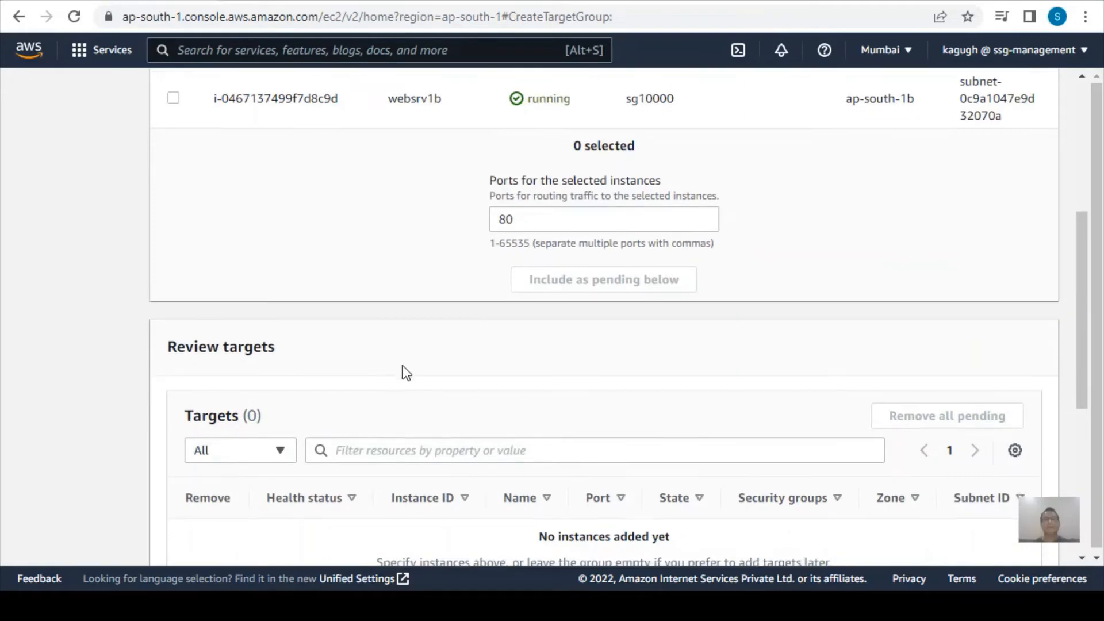
scroll(405, 365, "up", 3)
scroll(456, 367, "up", 5)
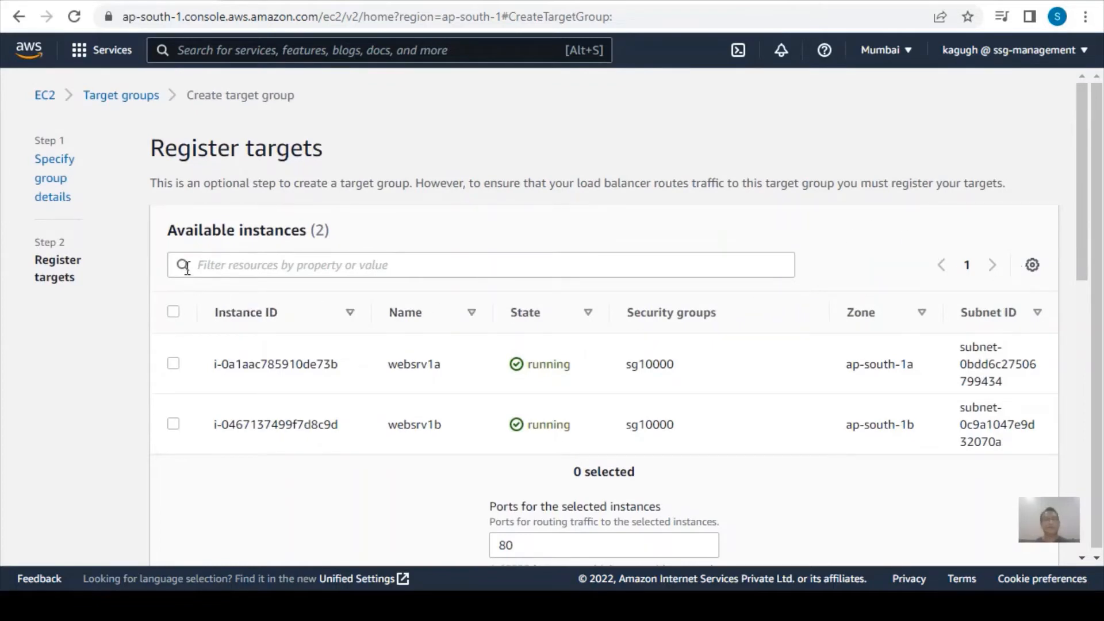
left_click(174, 312)
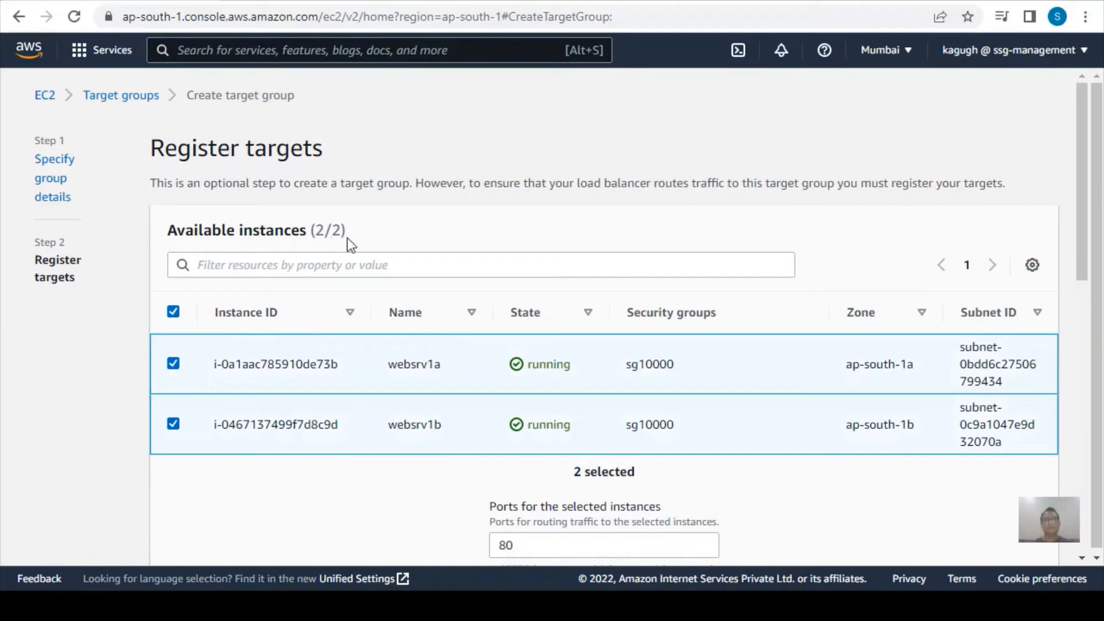
scroll(453, 257, "down", 7)
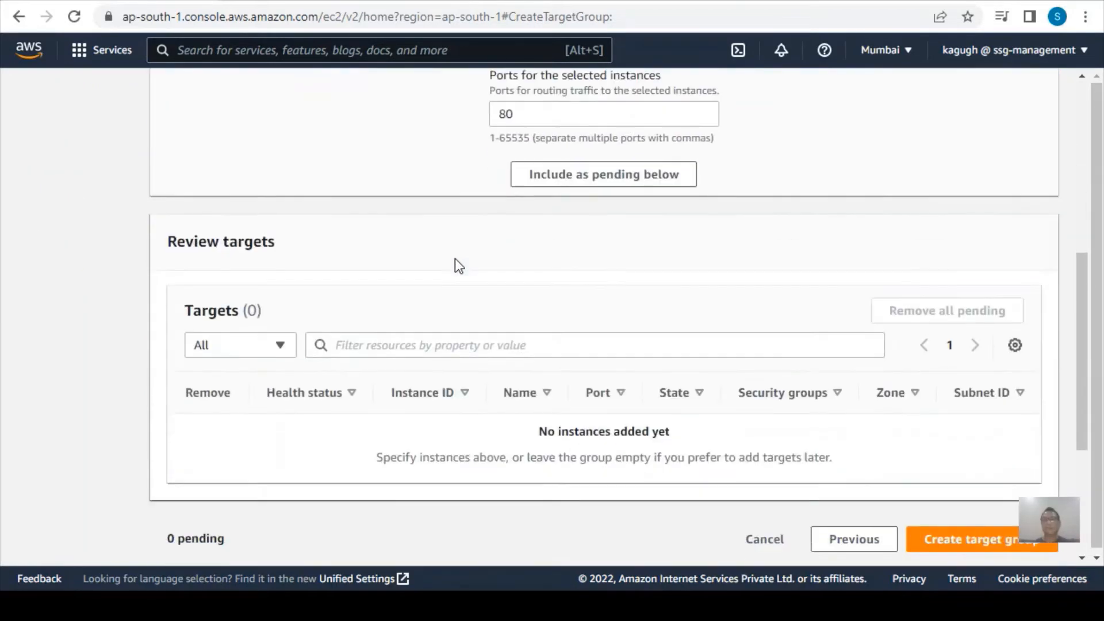
left_click(557, 176)
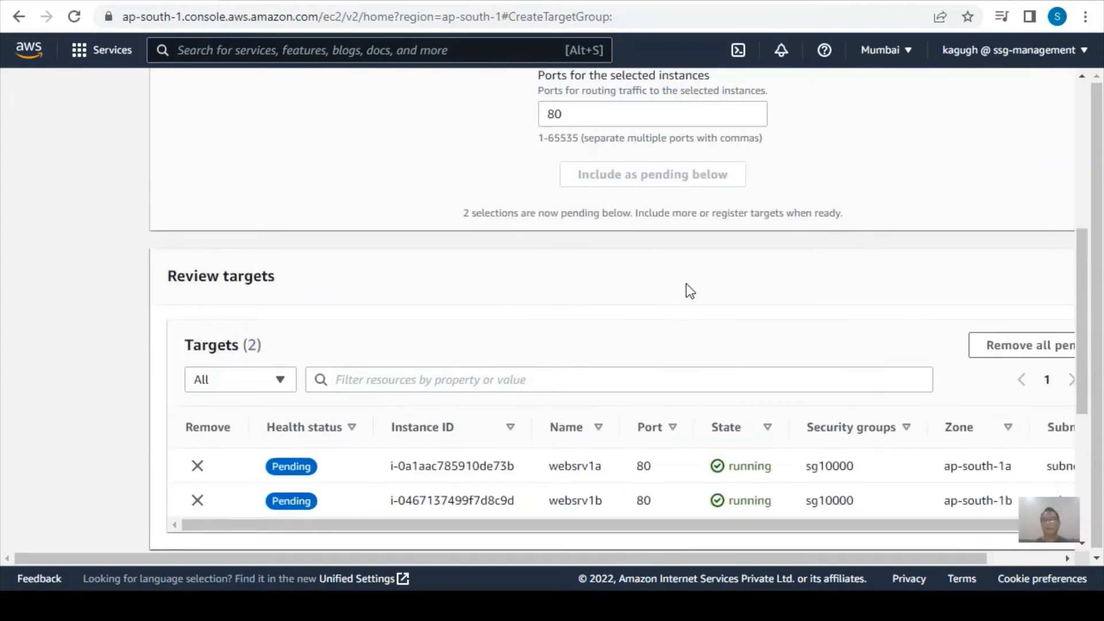
scroll(685, 284, "up", 6)
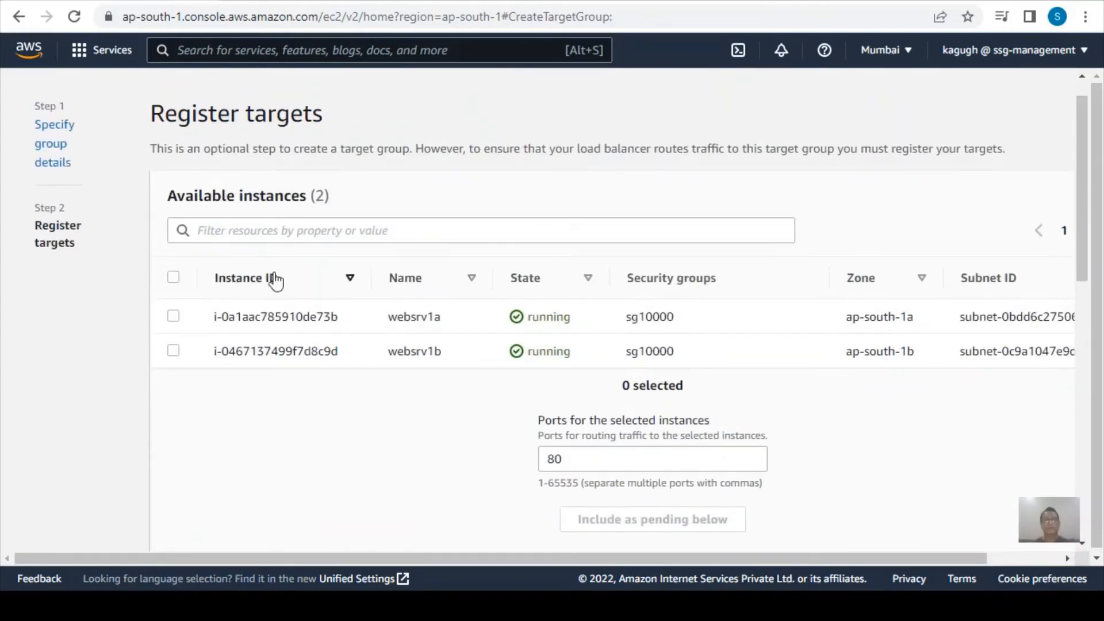
Step: Select both available instances again and review the pending websrv1a and websrv1b targets
left_click(170, 278)
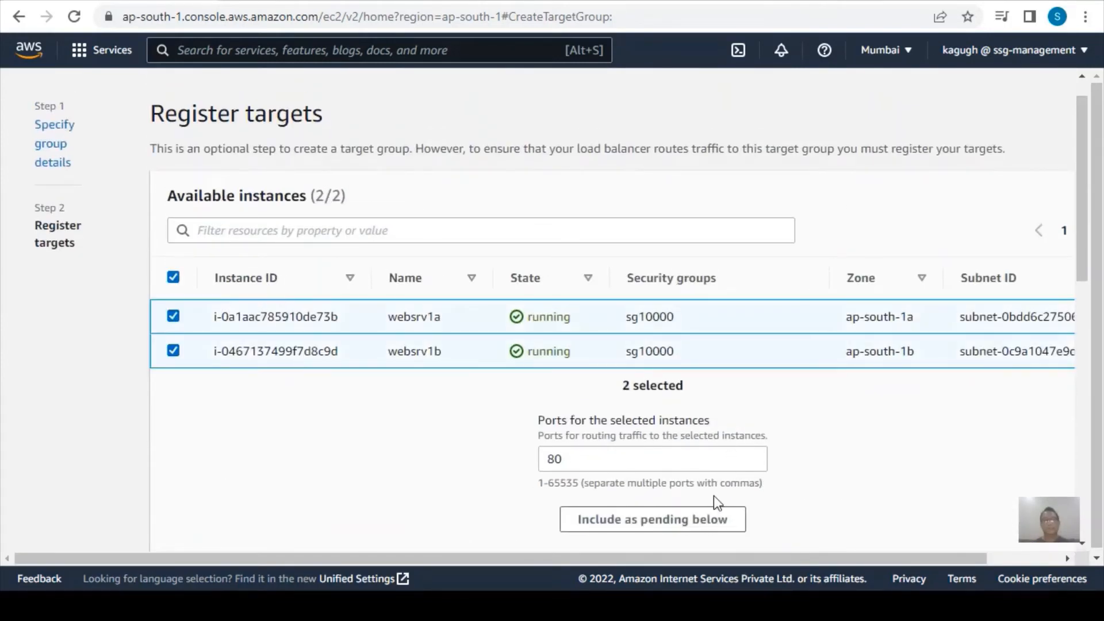
scroll(710, 490, "down", 3)
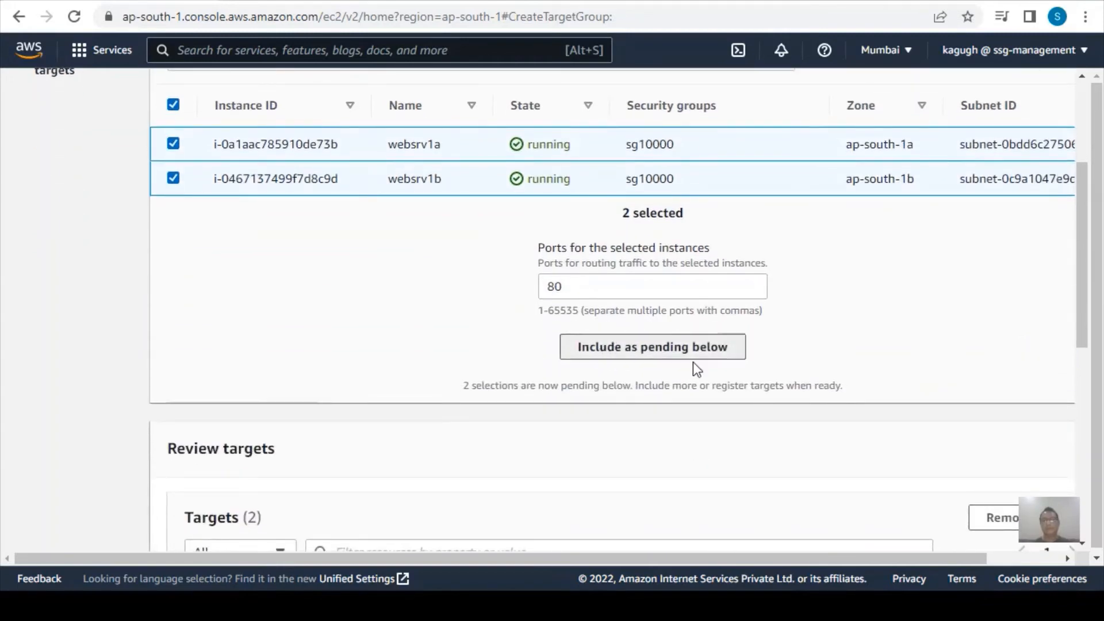
scroll(817, 361, "down", 4)
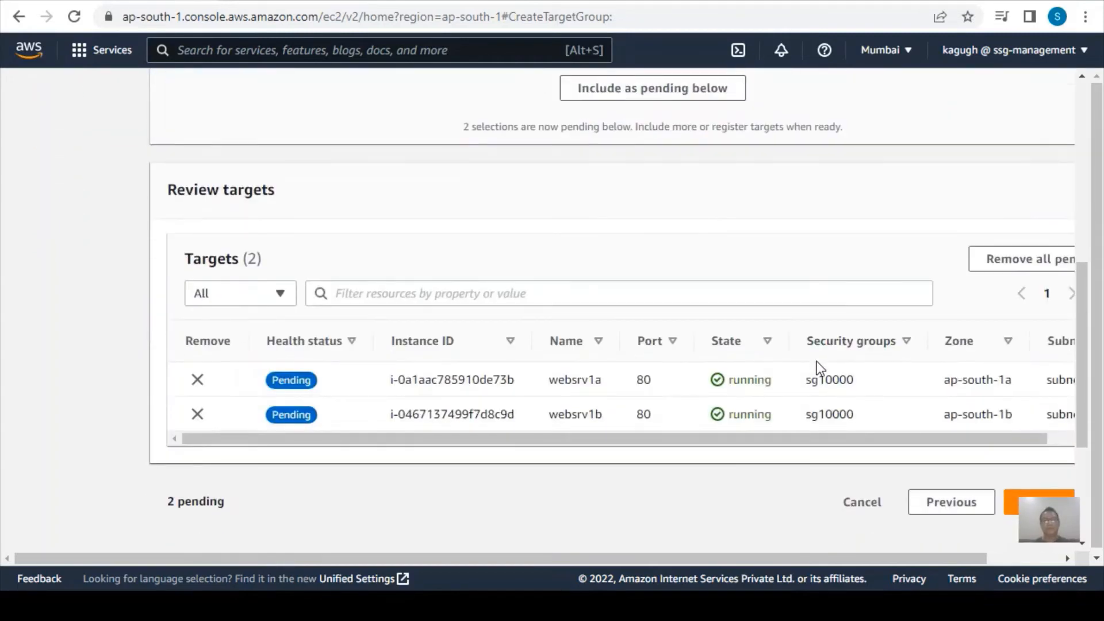
scroll(788, 362, "up", 4)
scroll(789, 358, "down", 6)
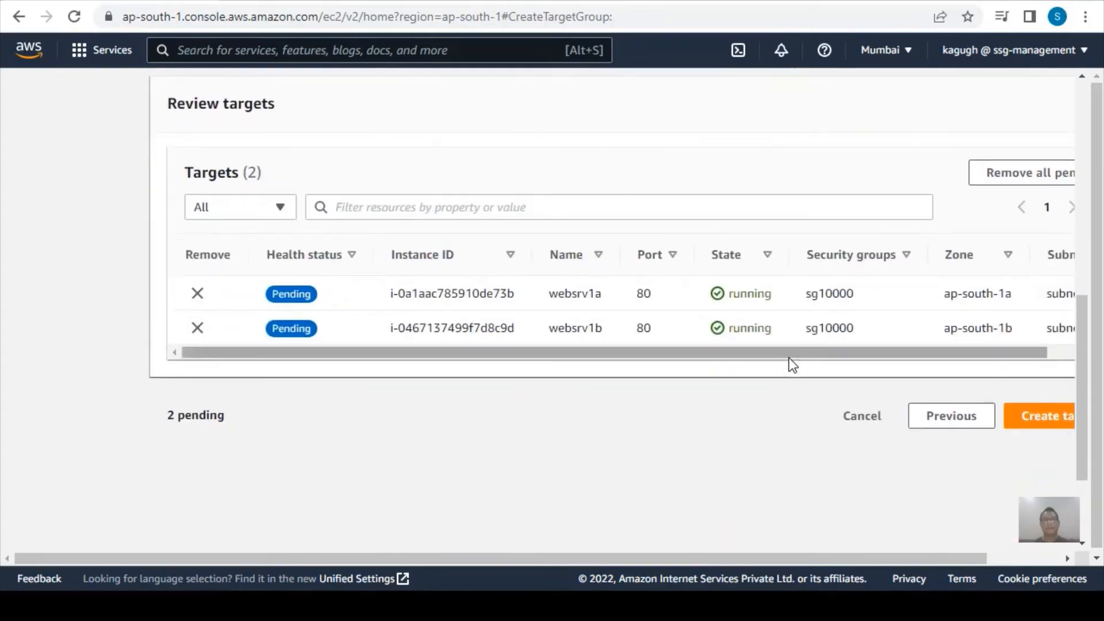
scroll(789, 359, "down", 2)
scroll(789, 359, "up", 3)
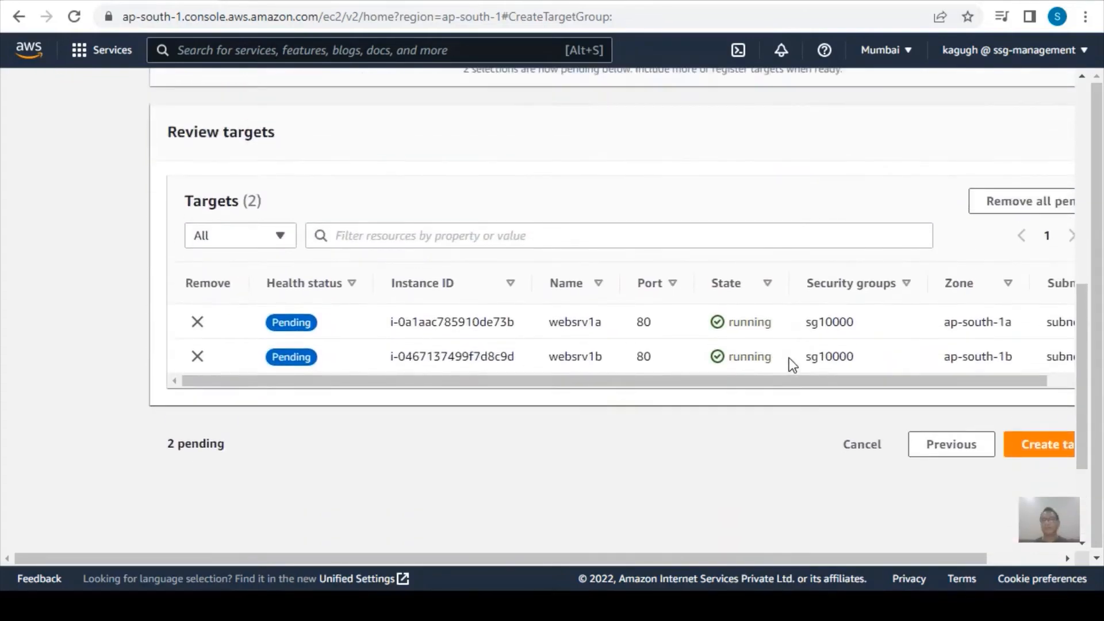
scroll(789, 358, "up", 8)
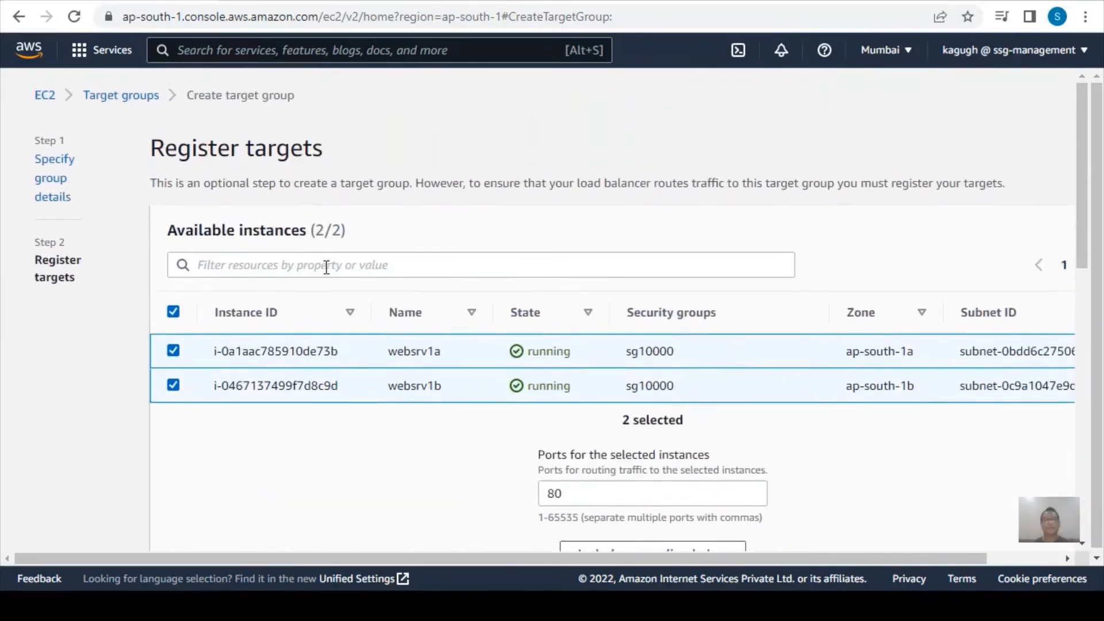
scroll(473, 291, "down", 10)
scroll(473, 291, "up", 4)
scroll(682, 375, "down", 2)
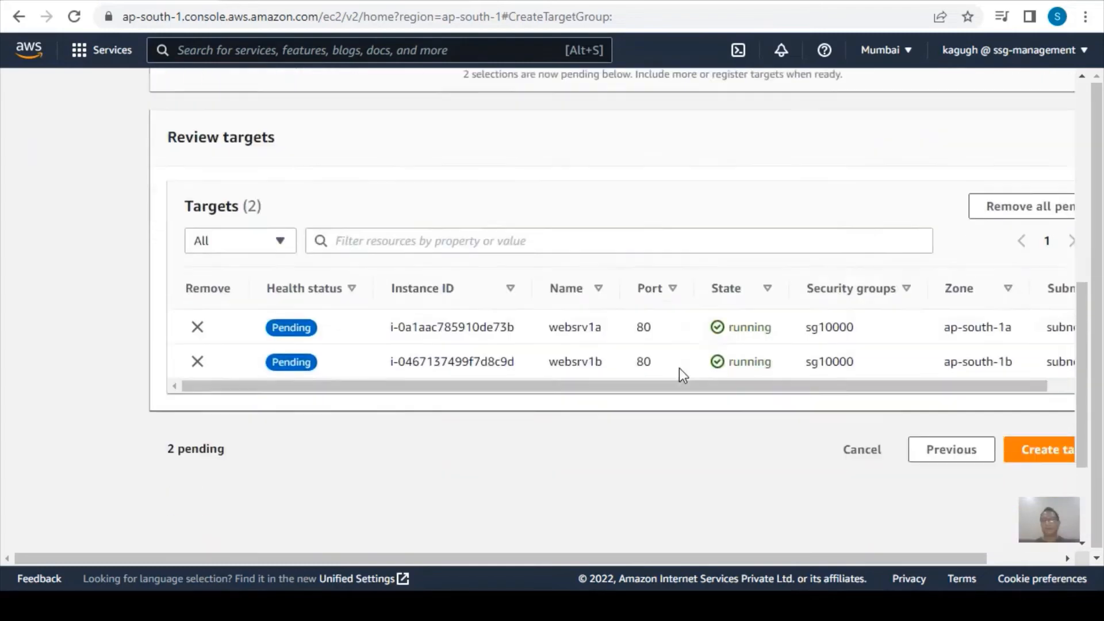
scroll(683, 375, "down", 3)
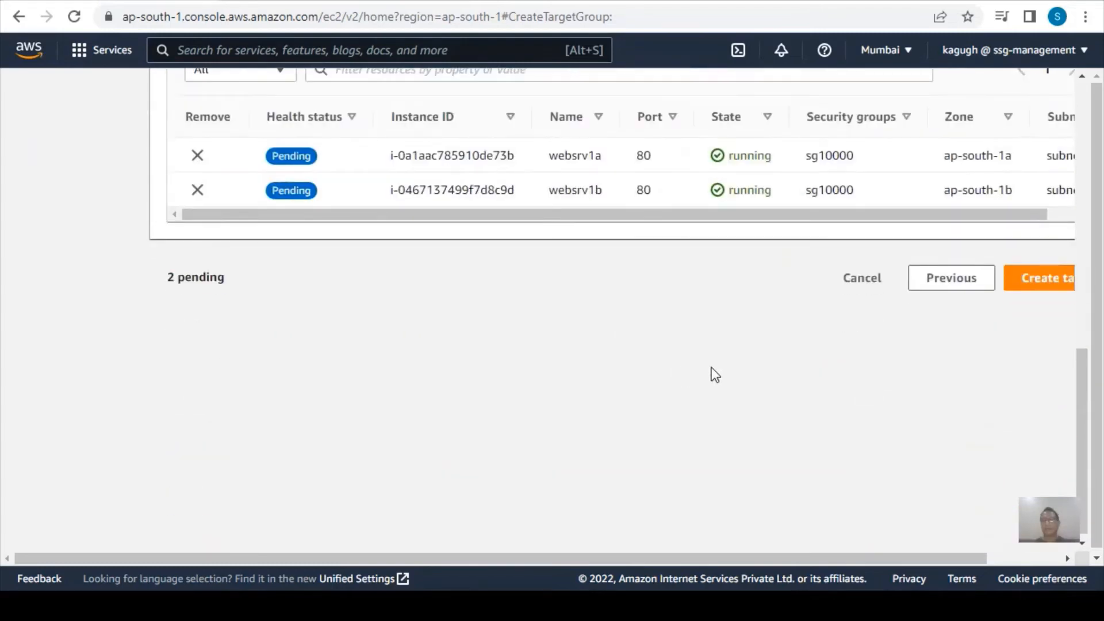
Step: Try to create the target group, cancel the request, and go back through the group details to target registration
left_click(1037, 287)
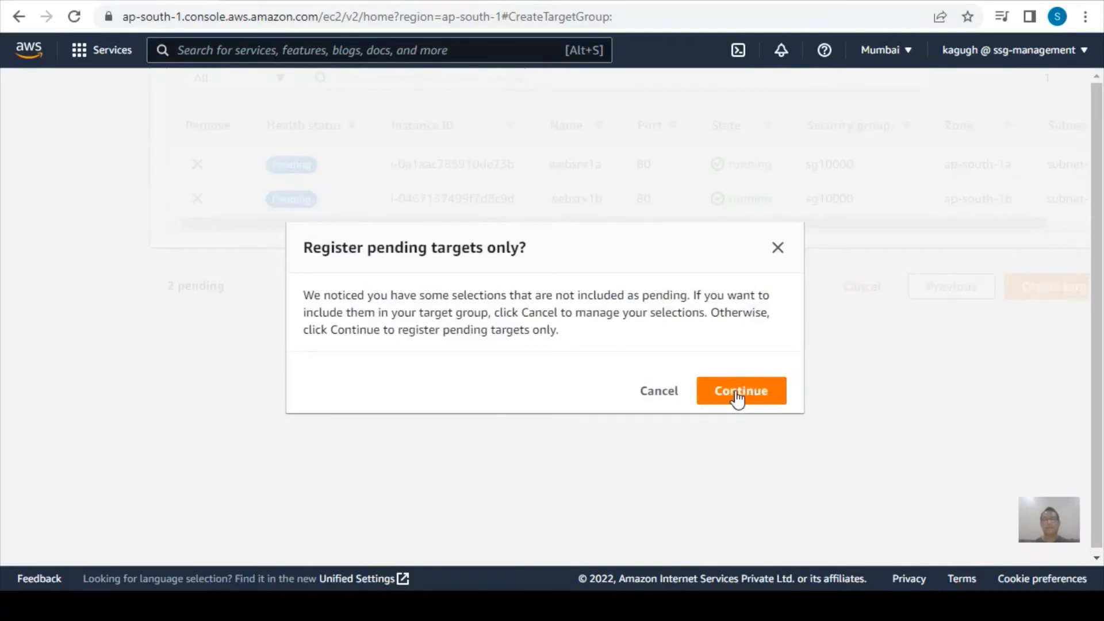
left_click(659, 392)
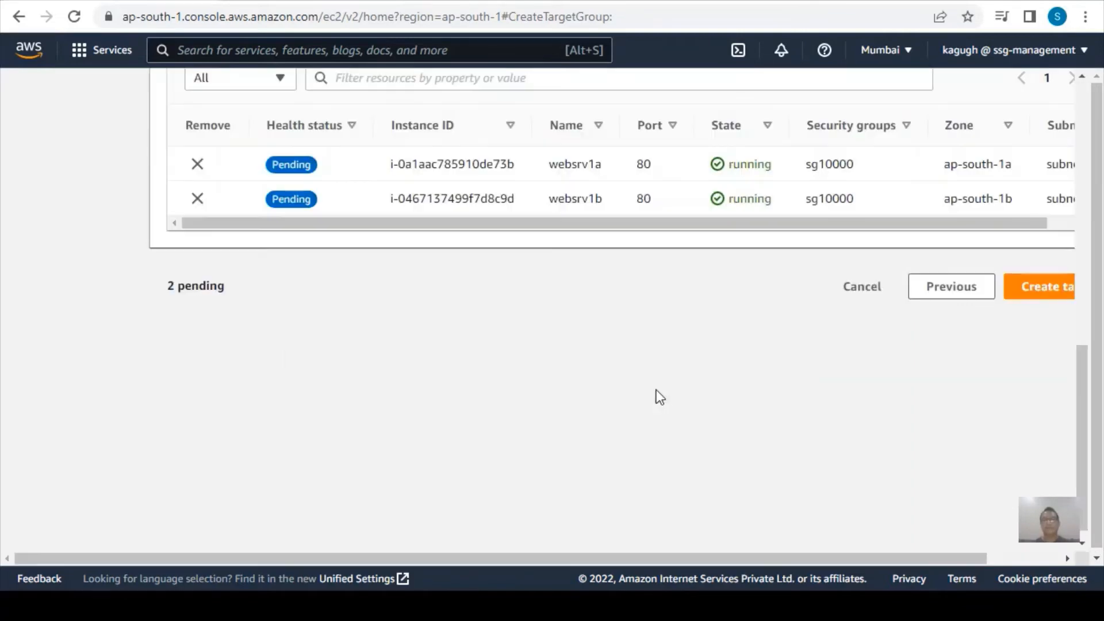
left_click(937, 293)
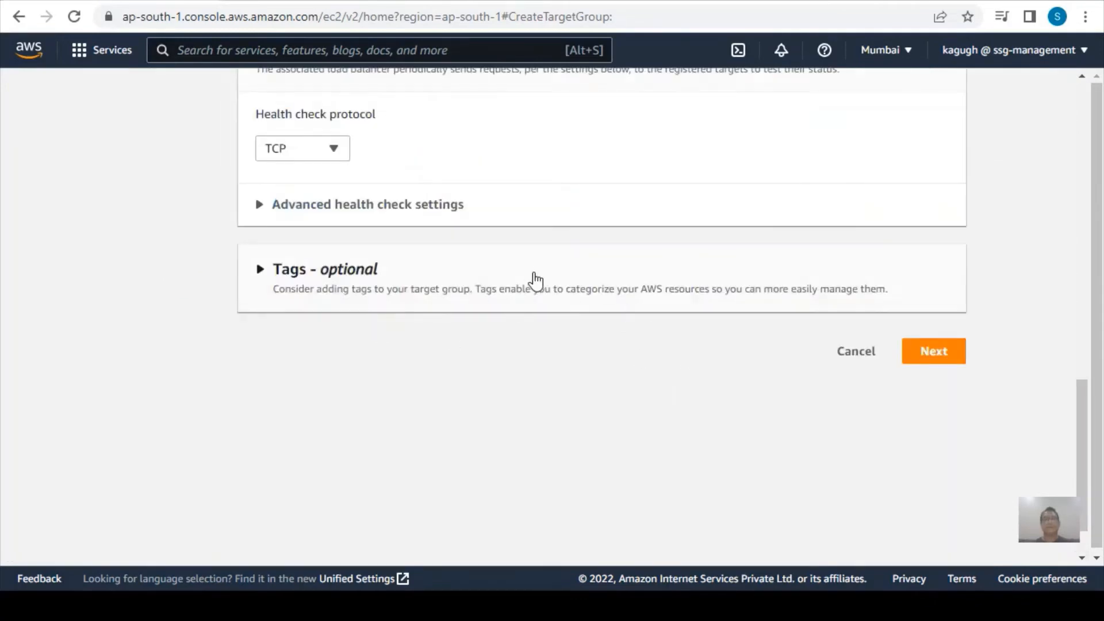
scroll(532, 279, "up", 3)
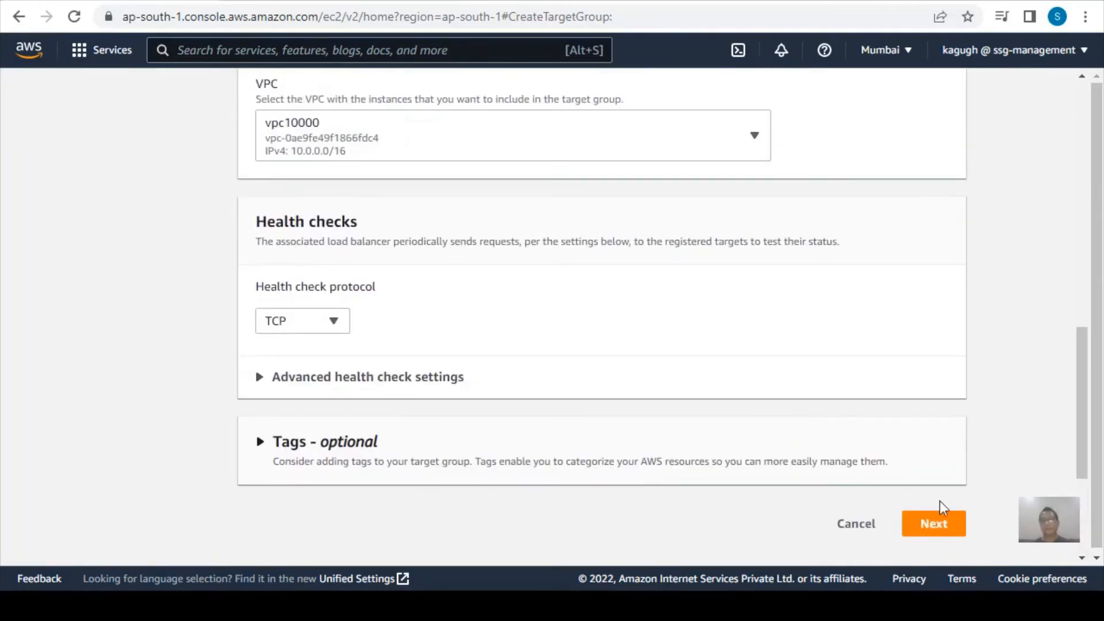
left_click(941, 532)
scroll(523, 287, "down", 3)
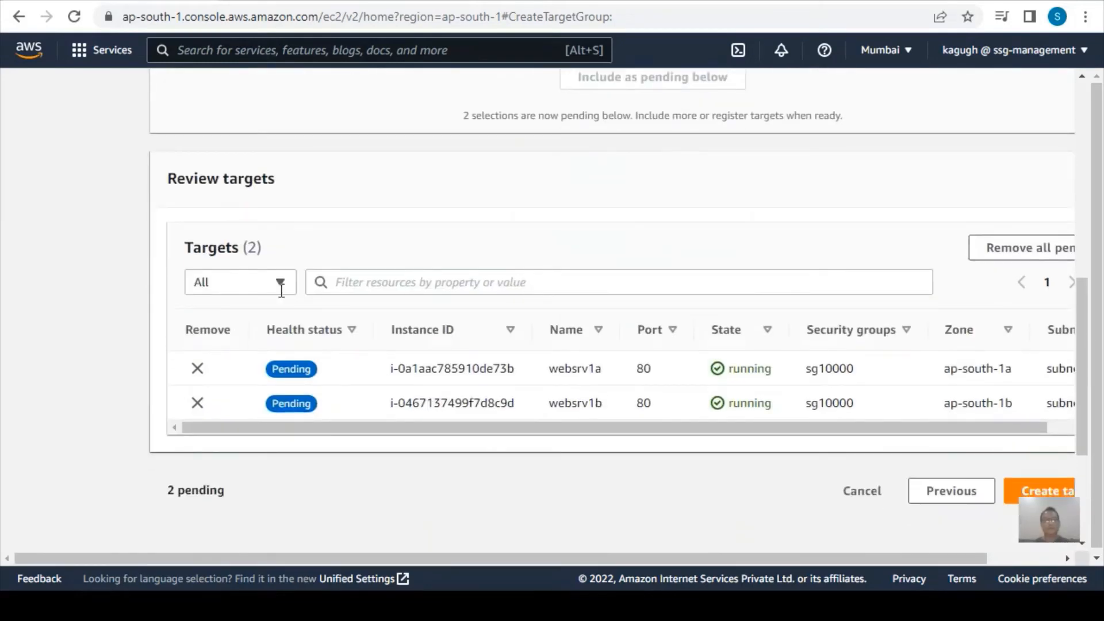
Step: Select websrv1a and websrv1b again and include them as pending targets on port 80
scroll(439, 314, "up", 7)
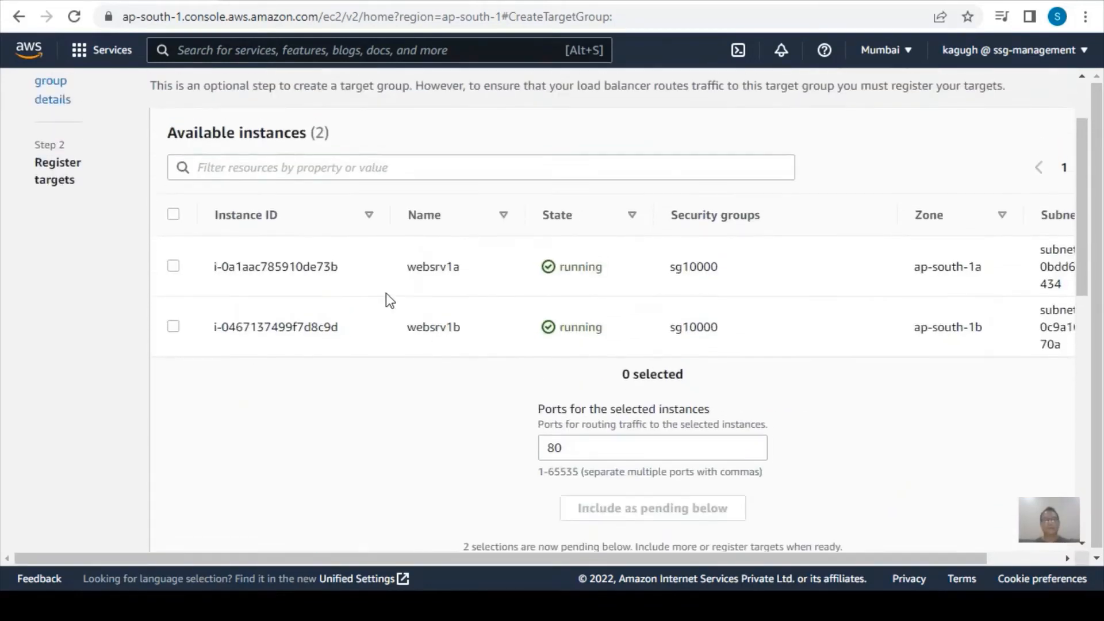
scroll(386, 292, "up", 2)
left_click(173, 300)
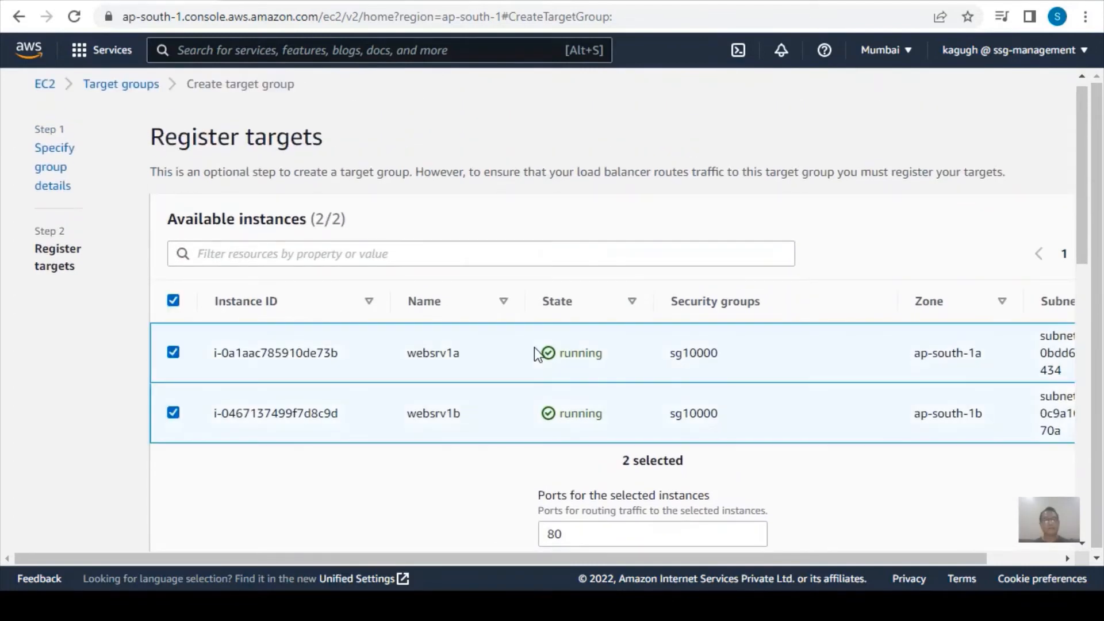
scroll(535, 353, "down", 5)
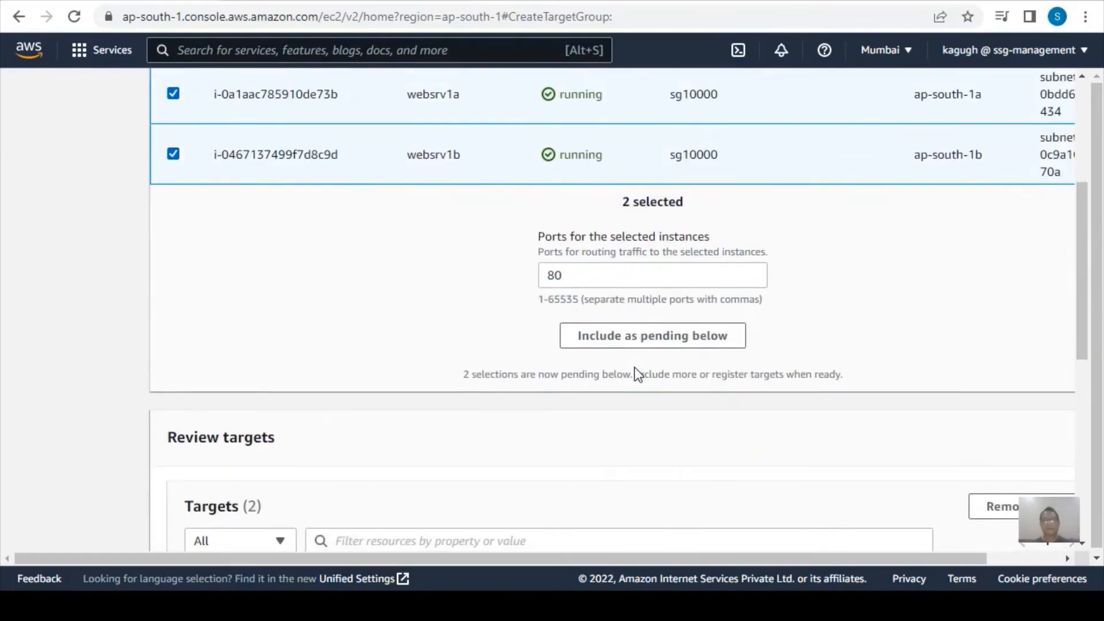
left_click(623, 340)
scroll(861, 354, "down", 5)
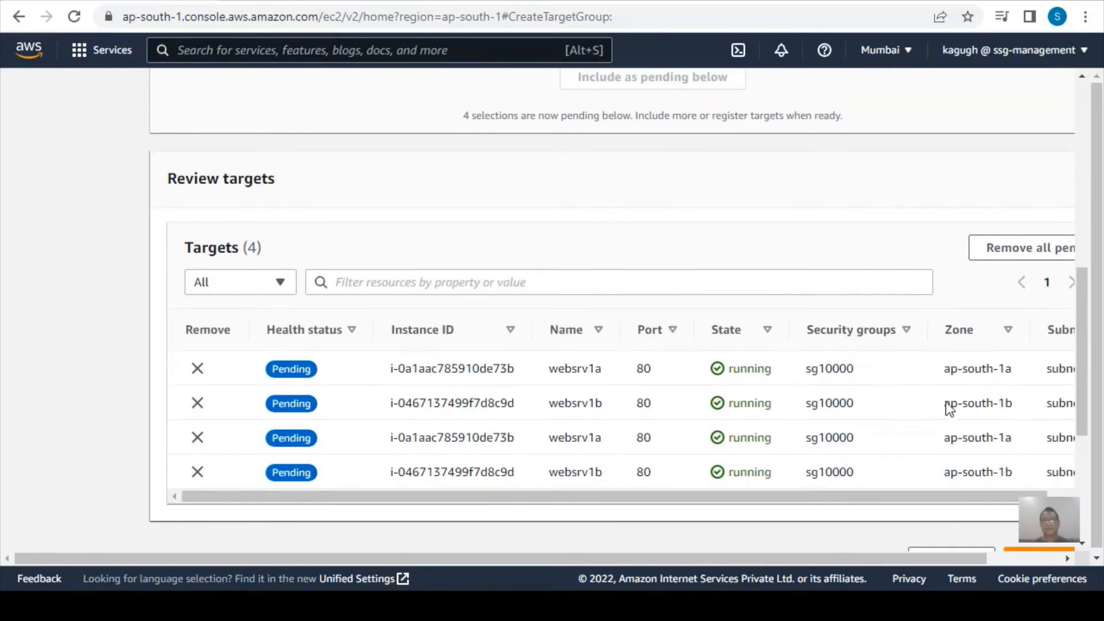
Step: Check the pending targets and create the target group tgn10000
scroll(950, 406, "down", 4)
scroll(964, 305, "up", 2)
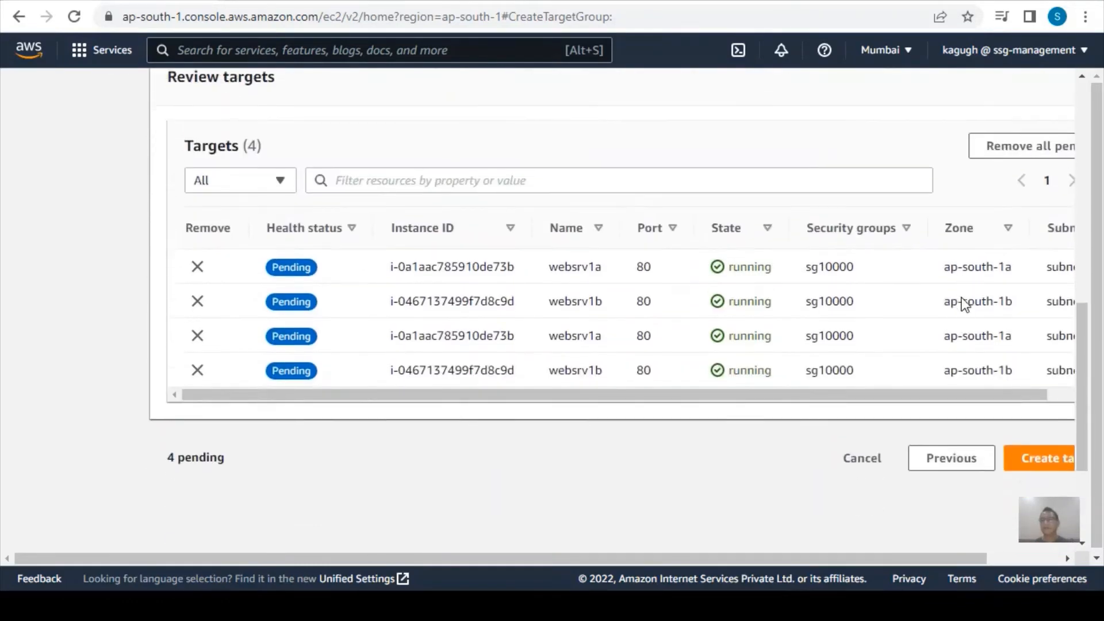
scroll(964, 305, "down", 1)
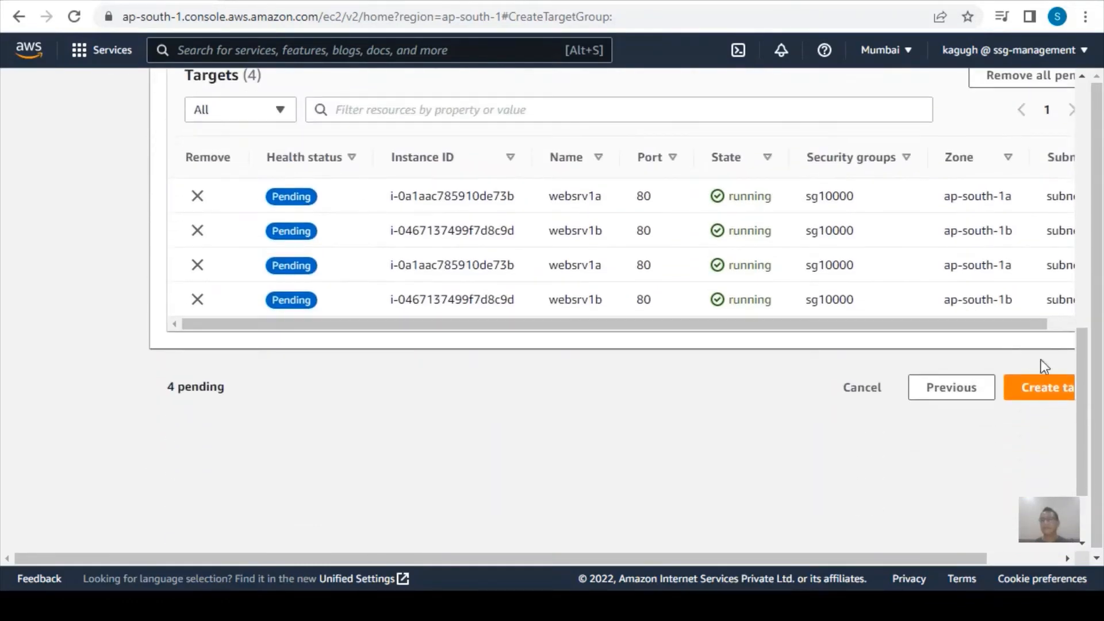
left_click(1038, 396)
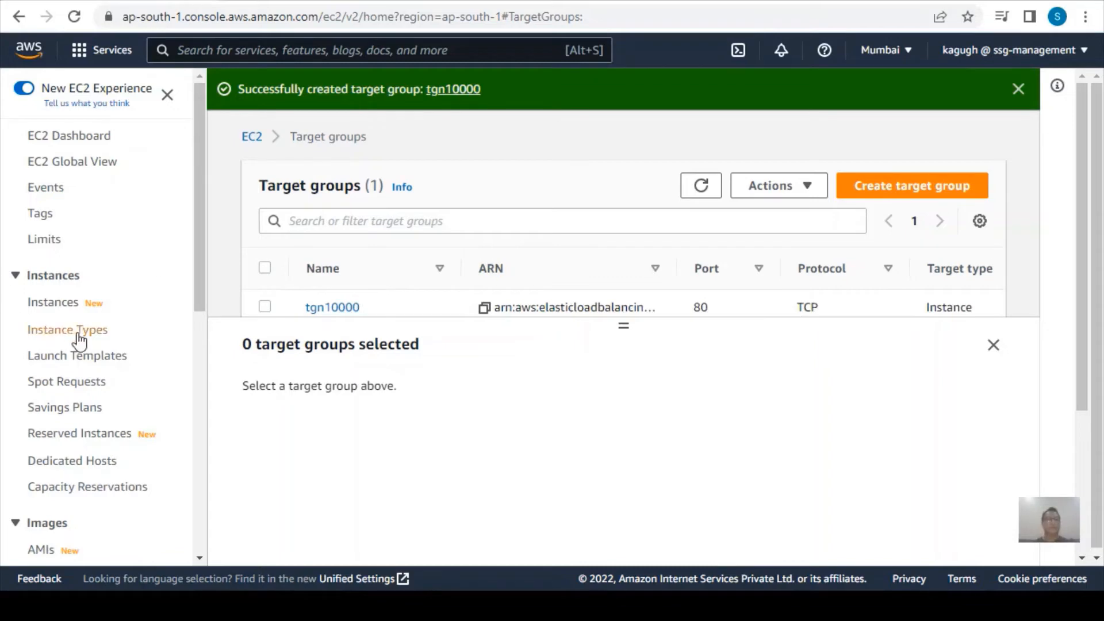
Step: Open the EC2 load balancers list and start creating a load balancer
scroll(74, 337, "down", 5)
scroll(118, 347, "down", 2)
scroll(118, 348, "down", 1)
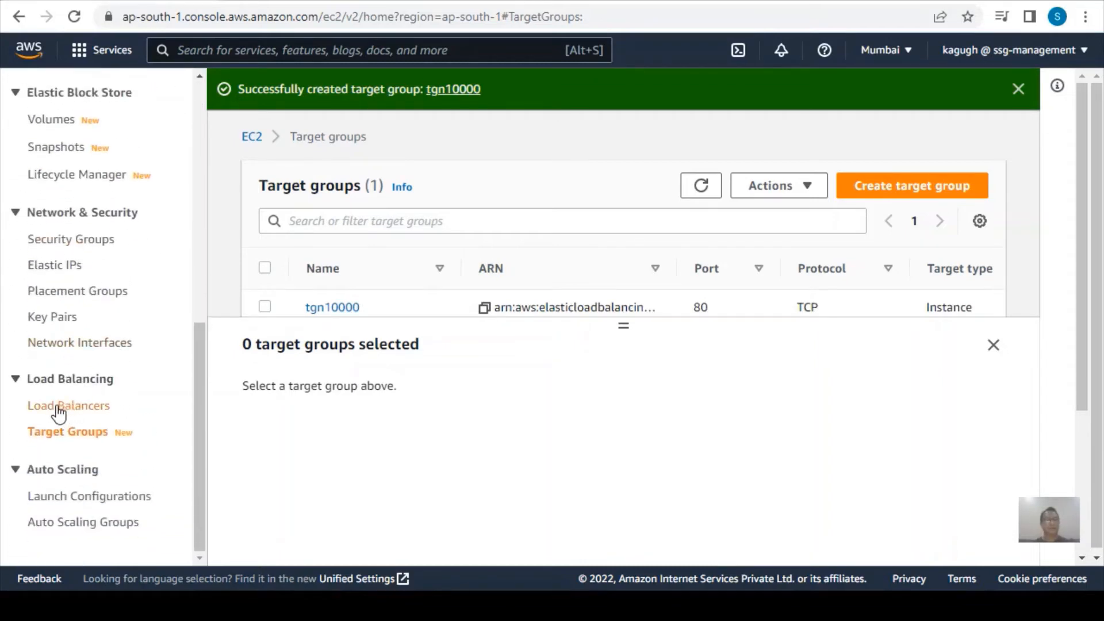
left_click(58, 409)
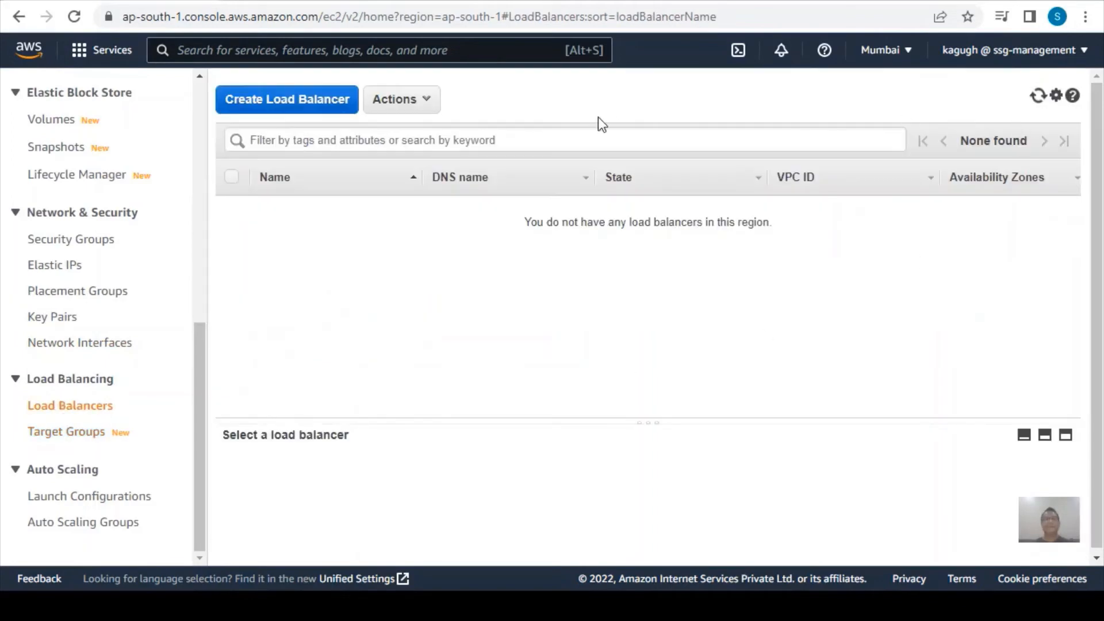
left_click(287, 110)
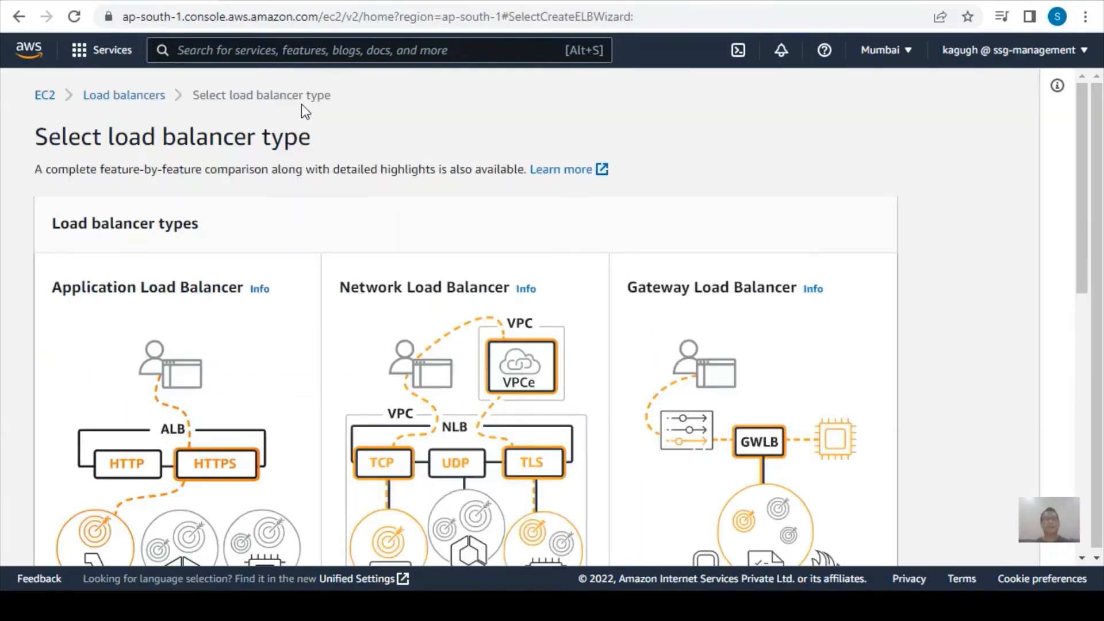
Step: Review the Network Load Balancer description and choose that load balancer type for creation
scroll(329, 123, "down", 2)
scroll(512, 195, "down", 5)
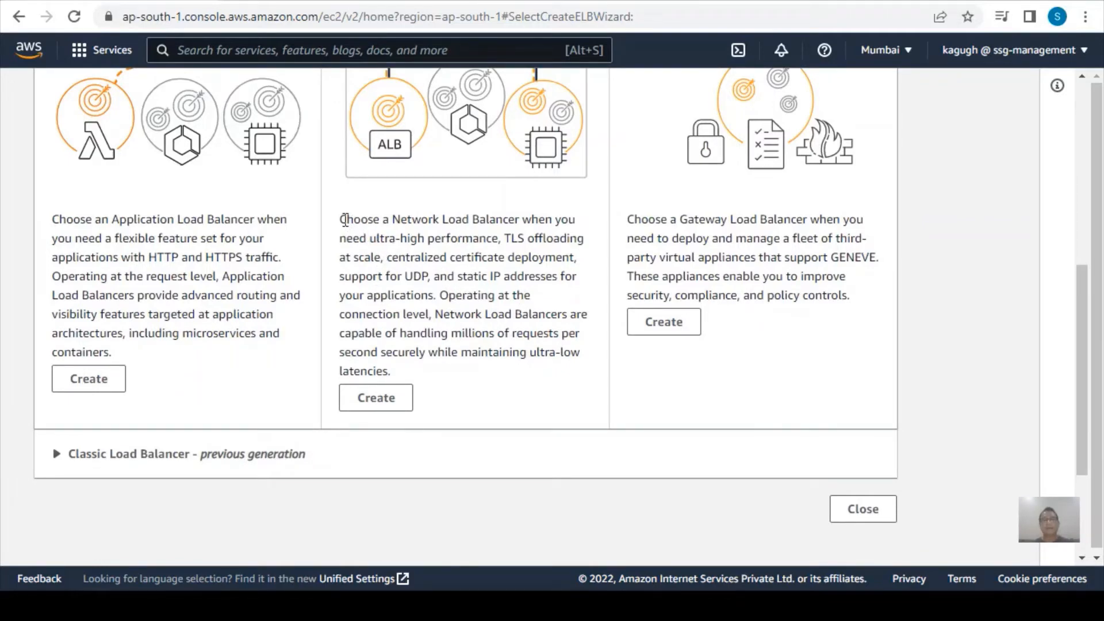
left_click_drag(344, 219, 512, 239)
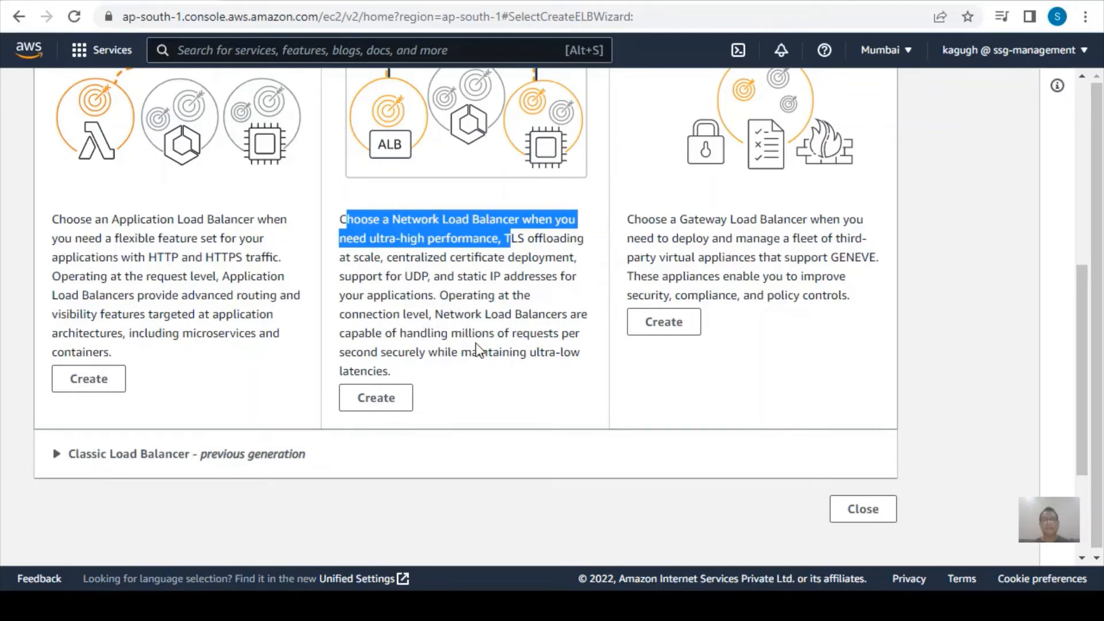
left_click_drag(401, 333, 427, 355)
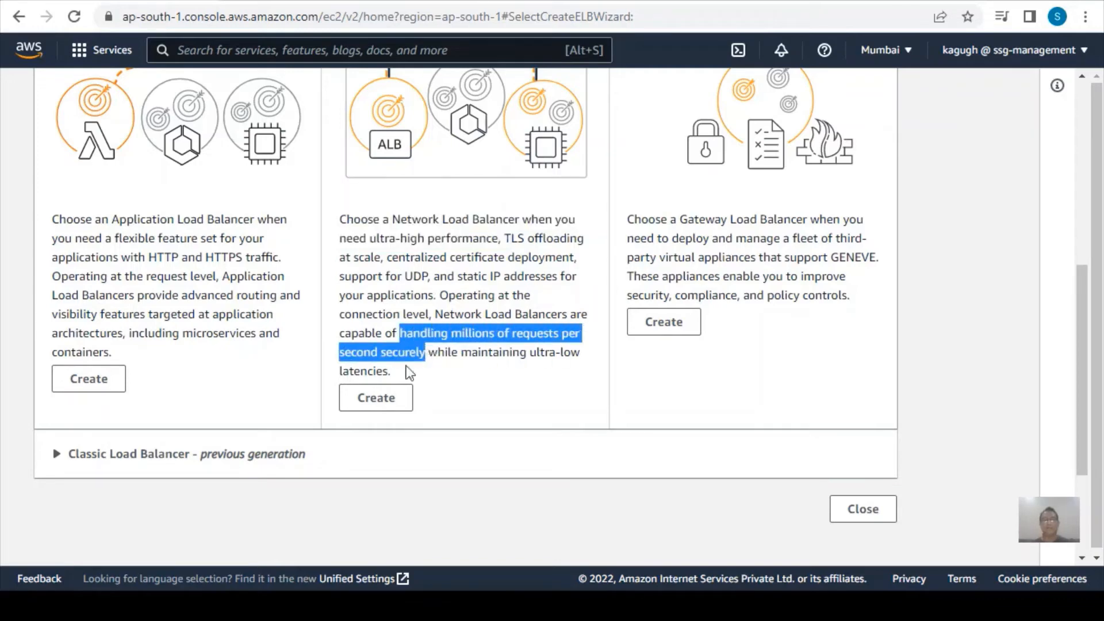
left_click(374, 401)
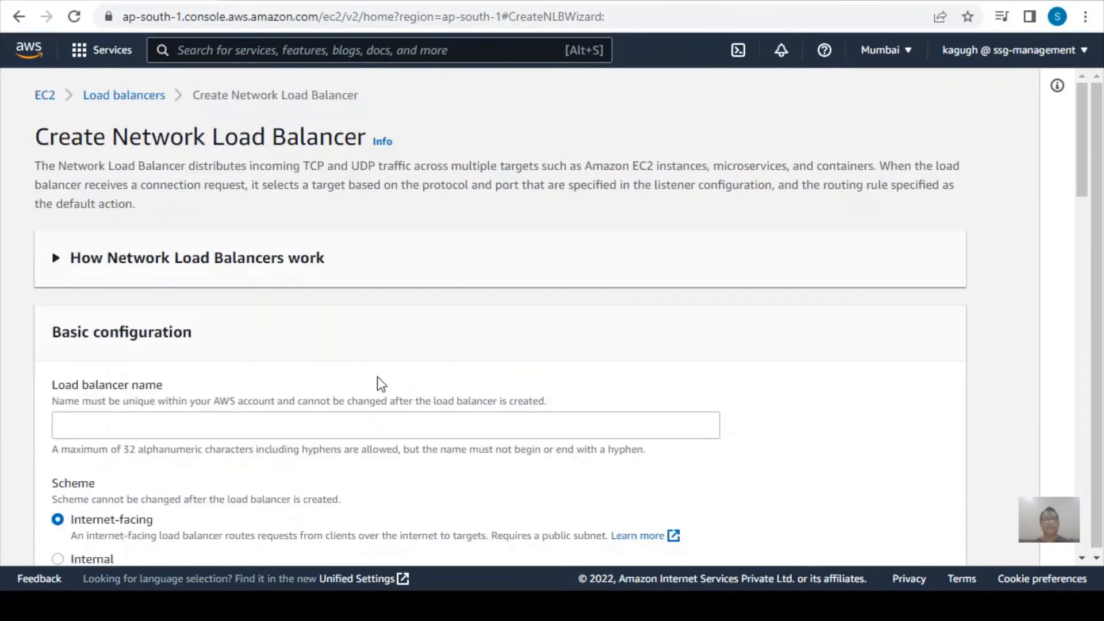
Step: Name the network load balancer nlb10000
scroll(228, 307, "down", 3)
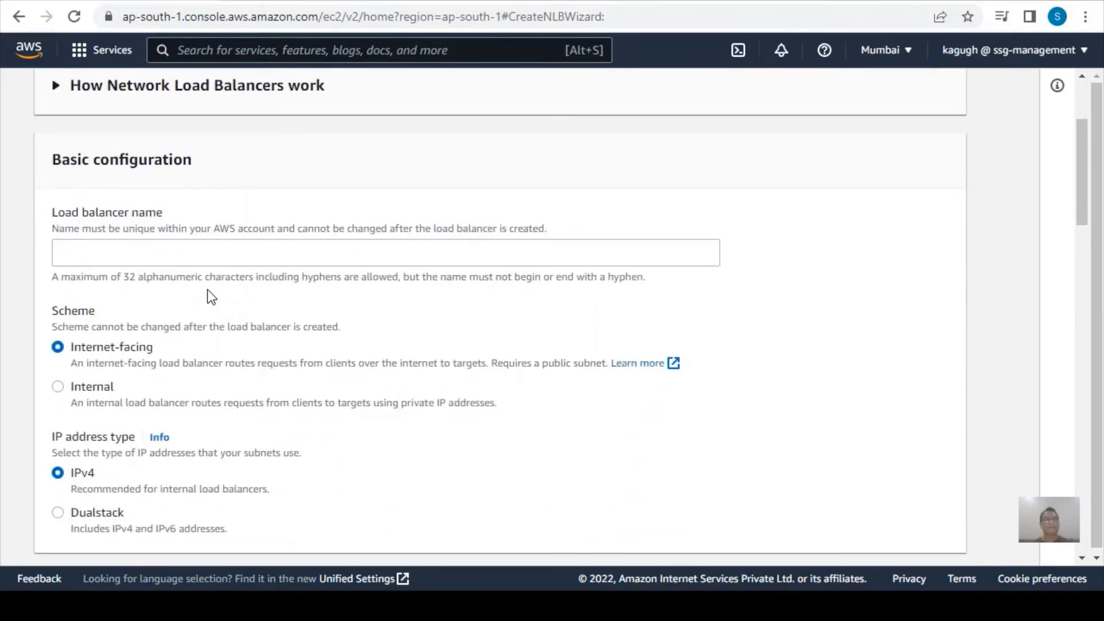
left_click(106, 250)
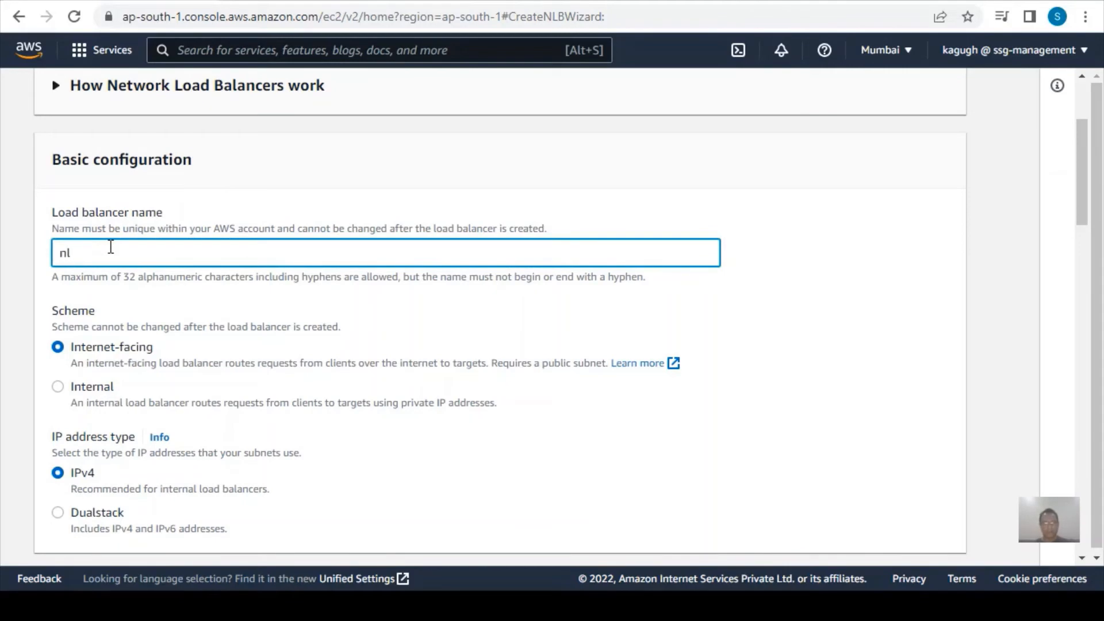
type("nlb10000")
Step: Set the load balancer's network mapping VPC to vpc10000
scroll(286, 316, "down", 1)
scroll(286, 319, "down", 3)
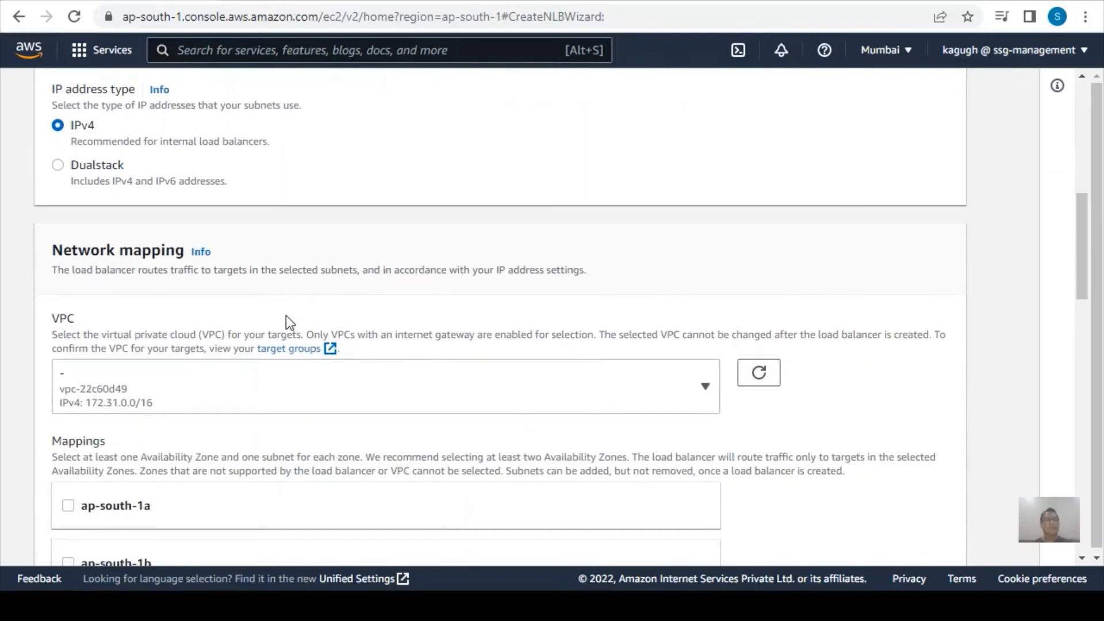
scroll(286, 319, "down", 3)
left_click(145, 219)
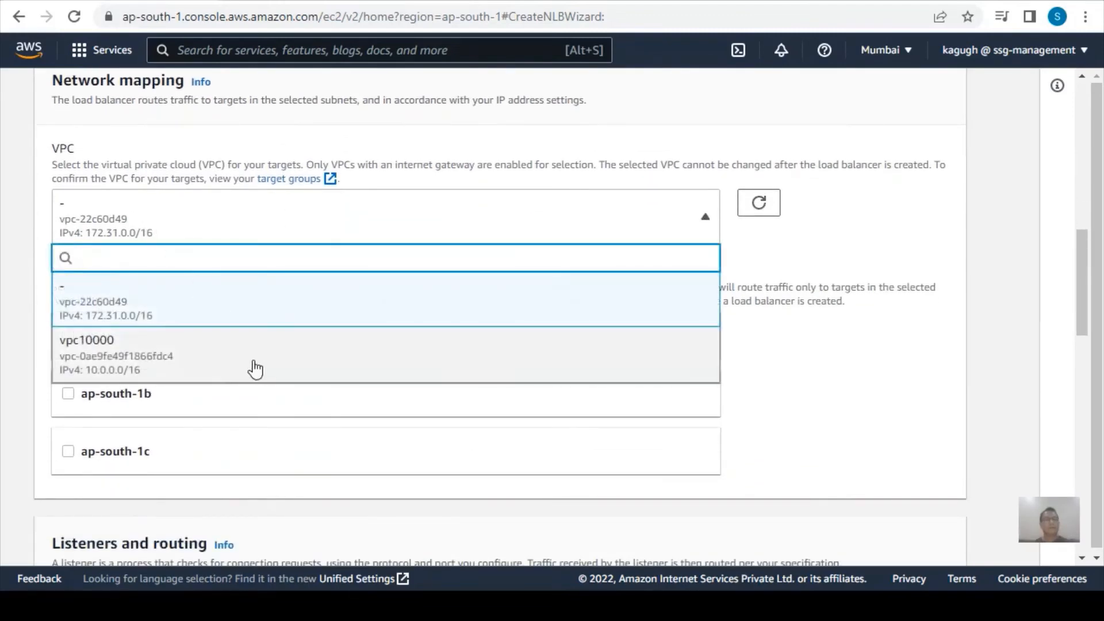
left_click(205, 364)
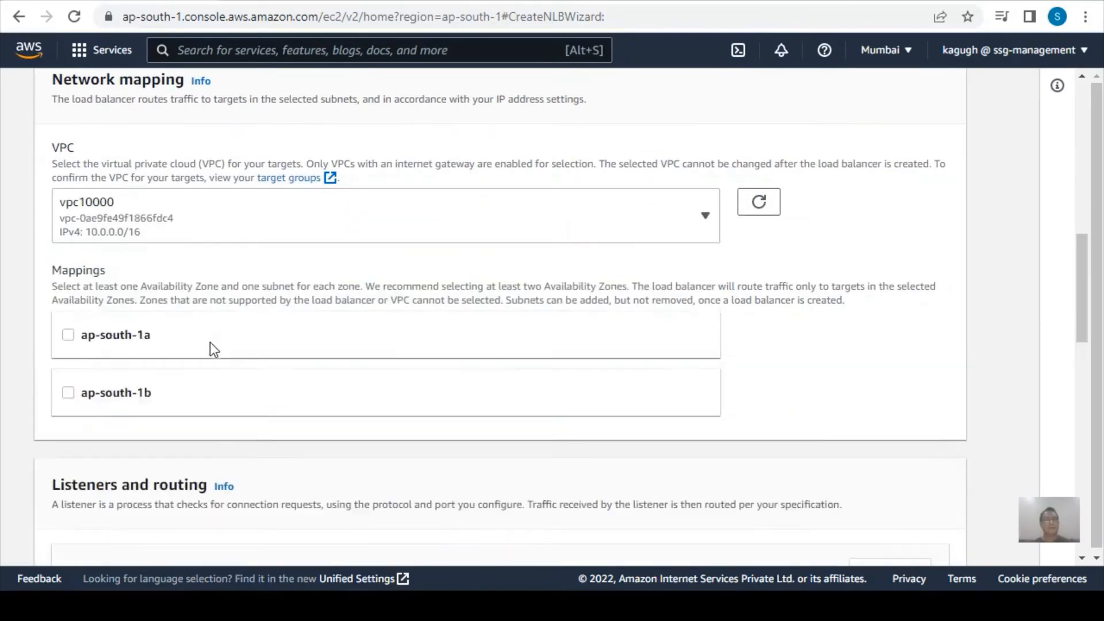
Step: Enable the ap-south-1a and ap-south-1b availability zones in the load balancer's mappings
scroll(209, 343, "down", 3)
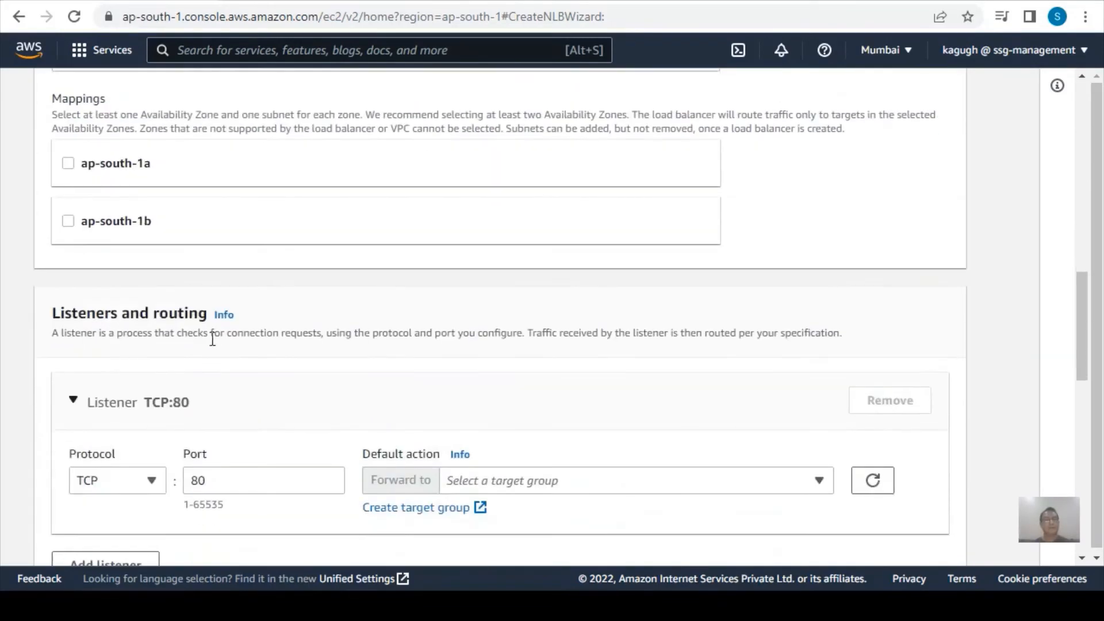
left_click(69, 162)
scroll(130, 353, "down", 3)
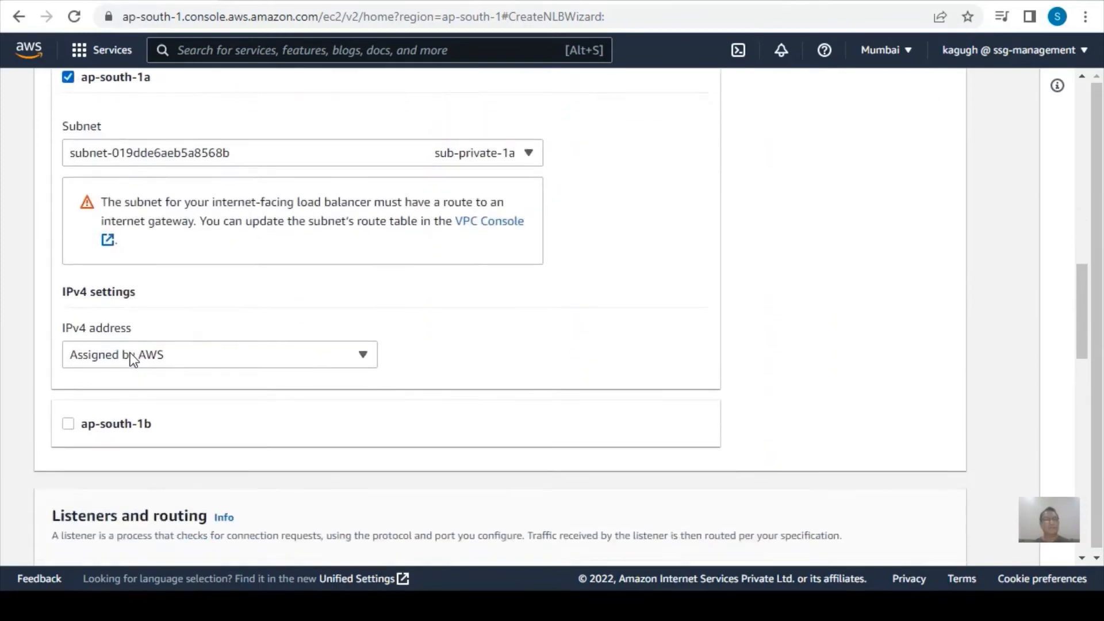
left_click(244, 343)
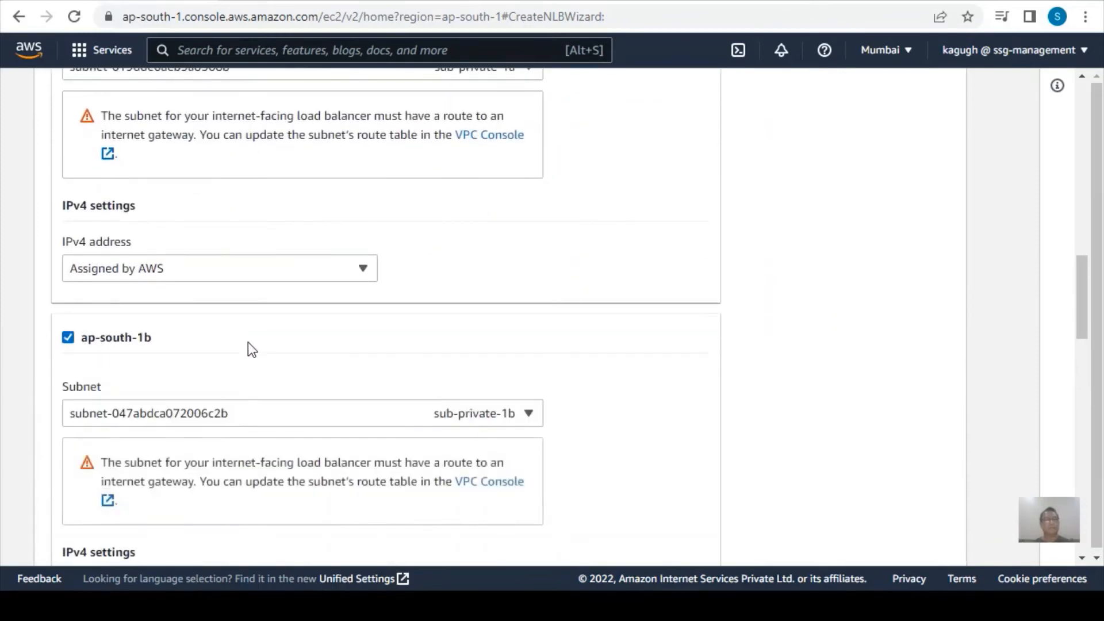
Step: Set the TCP port 80 listener's default action to forward to target group tgn10000
scroll(247, 343, "down", 5)
scroll(247, 340, "down", 3)
scroll(247, 340, "down", 2)
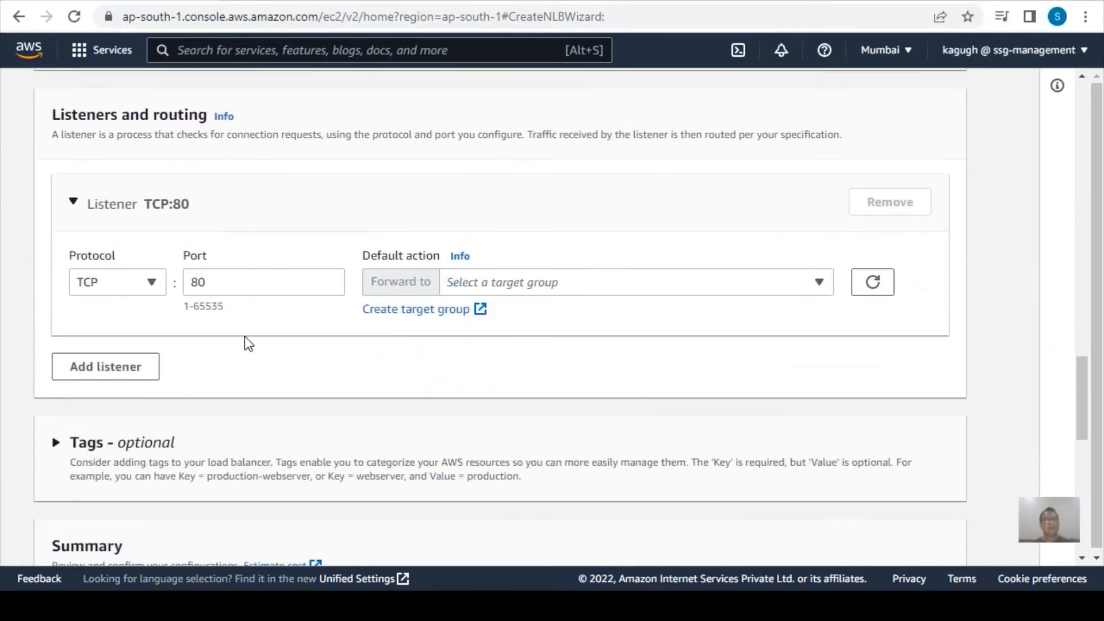
left_click(240, 287)
left_click(482, 283)
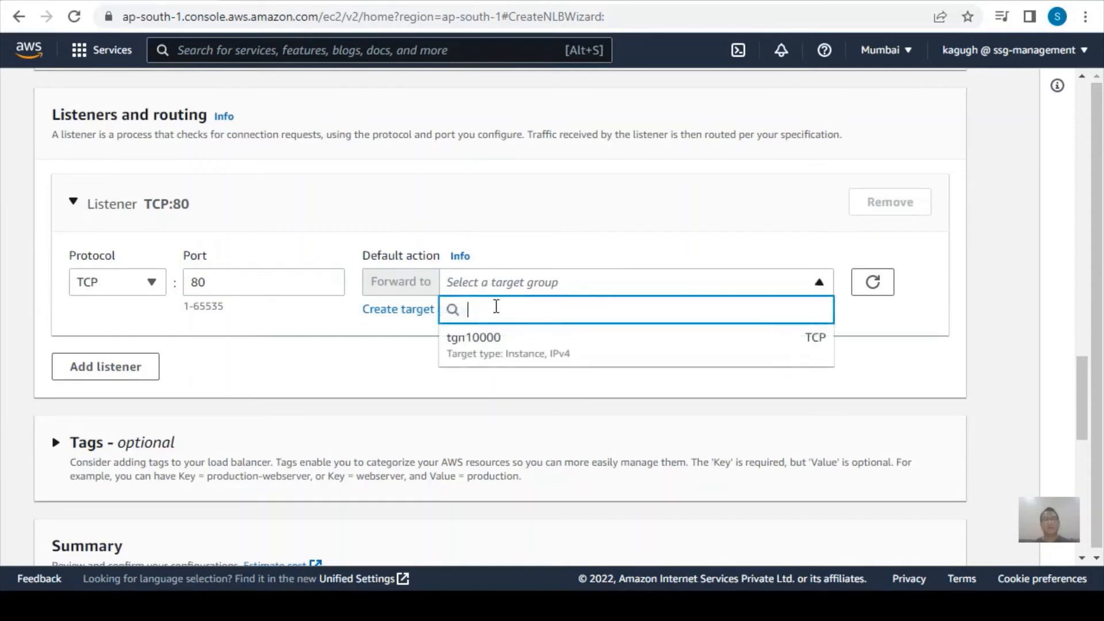
left_click(473, 351)
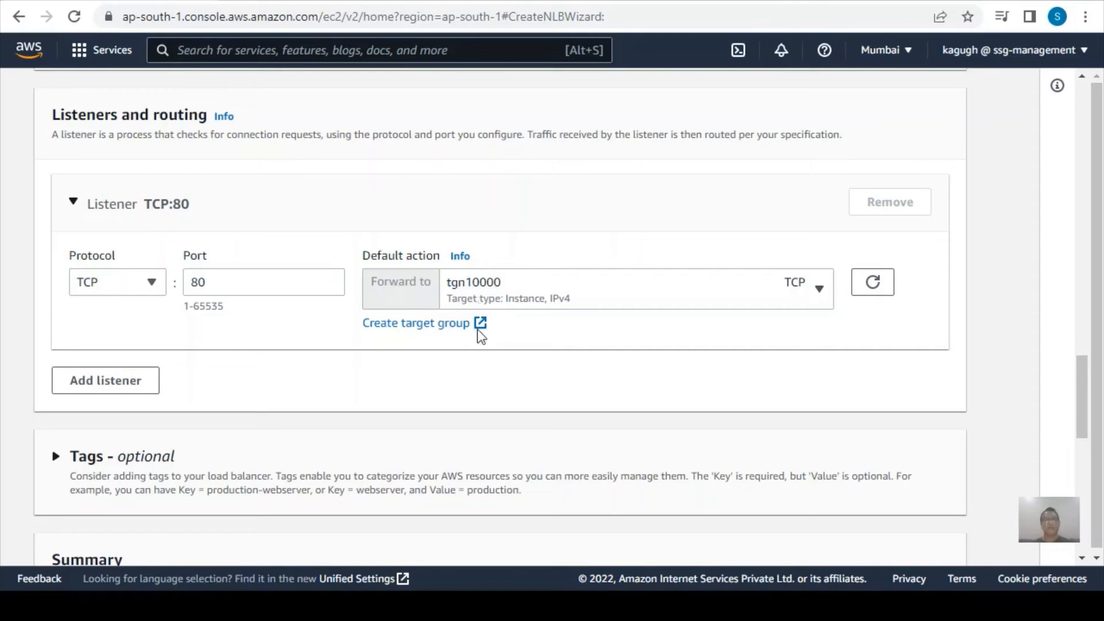
Step: Create the network load balancer and open its entry in the load balancer list
scroll(482, 343, "down", 10)
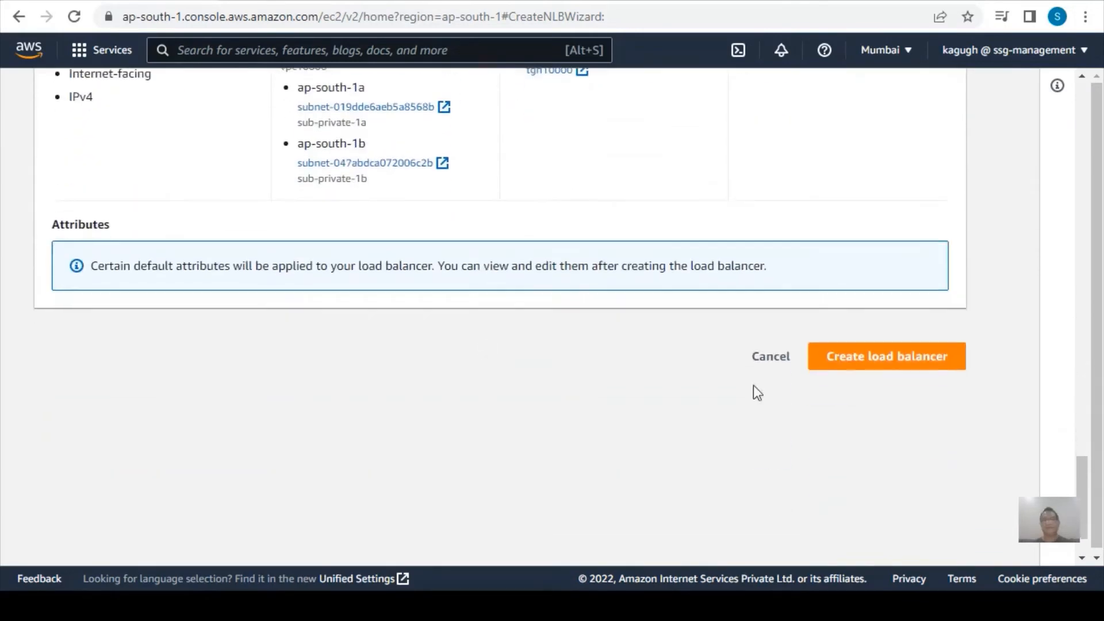
left_click(871, 356)
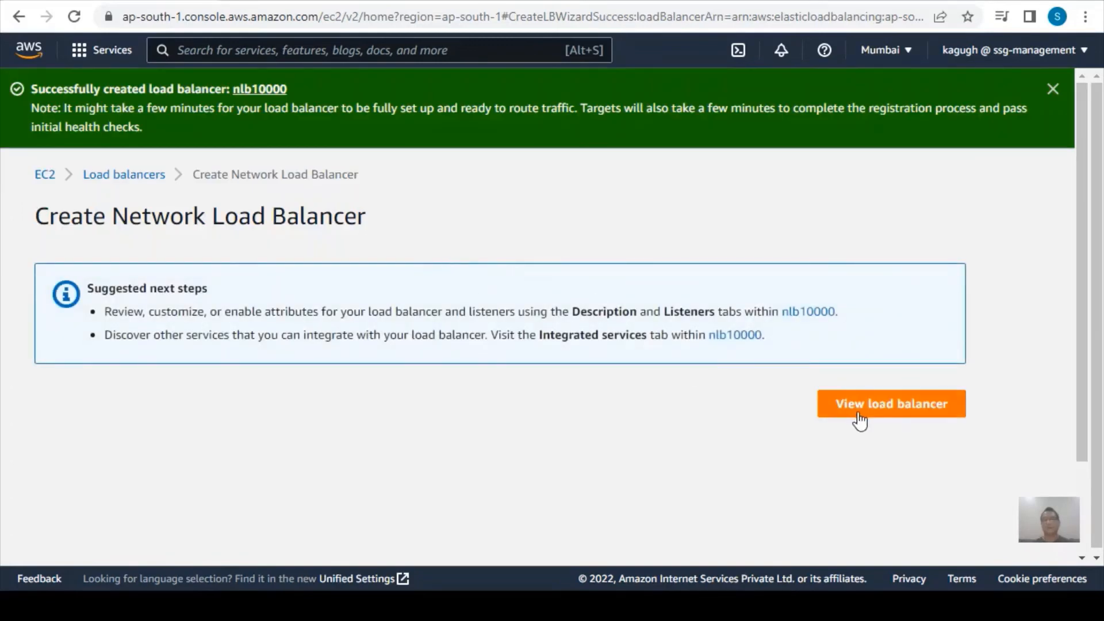
left_click(862, 415)
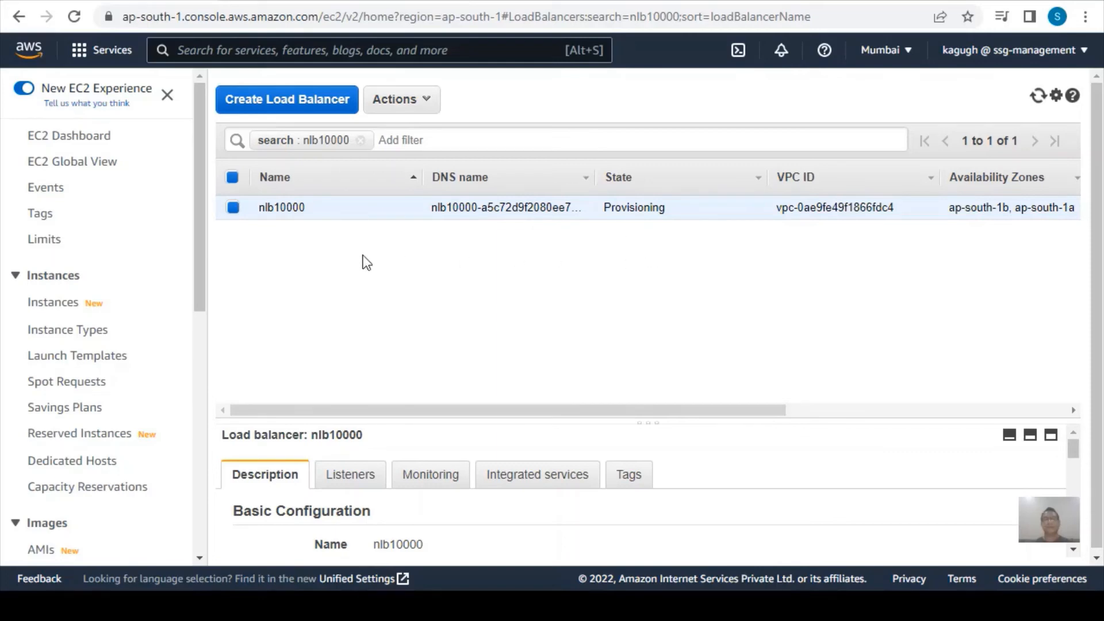
Step: Check the provisioning state and basic configuration details of load balancer nlb10000
left_click(233, 212)
left_click(233, 210)
scroll(713, 486, "down", 3)
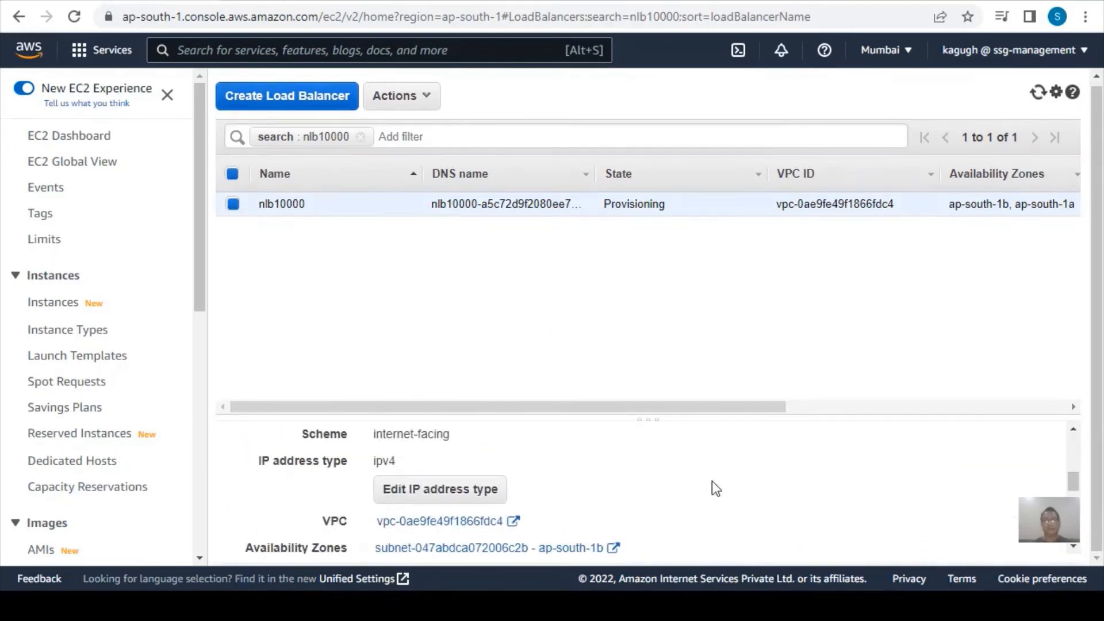
scroll(716, 488, "up", 4)
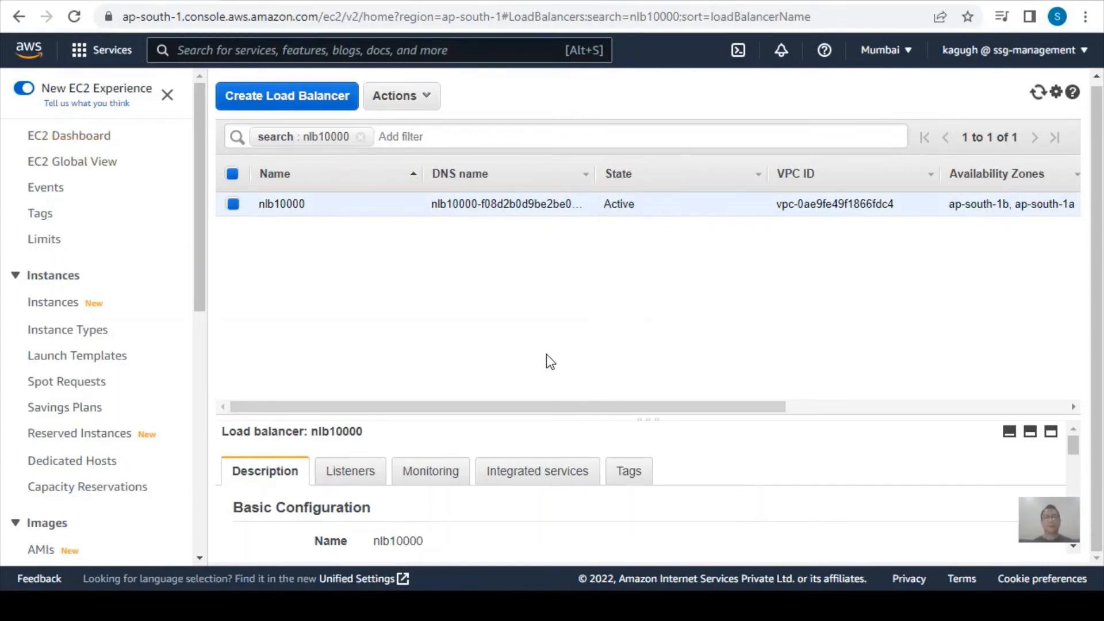
Step: Copy the DNS name of nlb10000 from its basic configuration
scroll(931, 480, "down", 3)
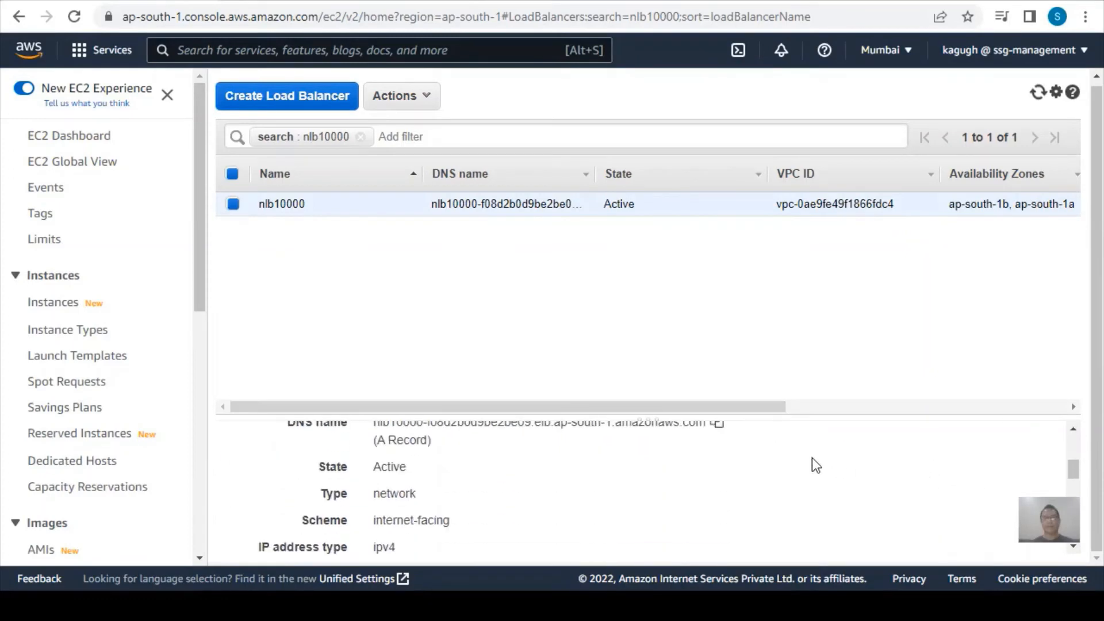
scroll(815, 464, "up", 2)
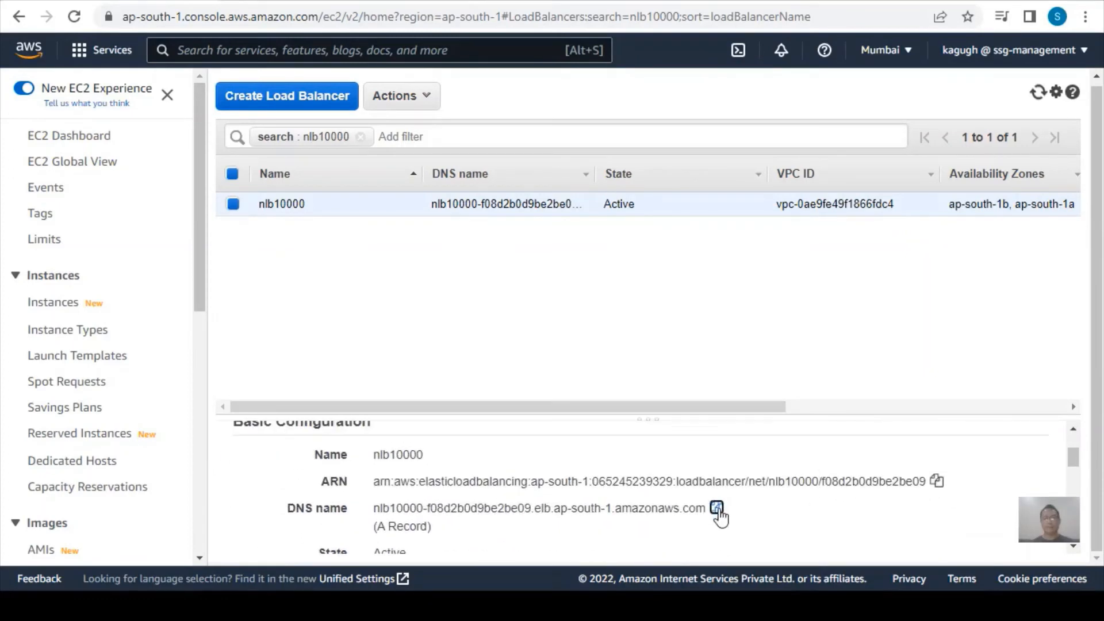
left_click(716, 508)
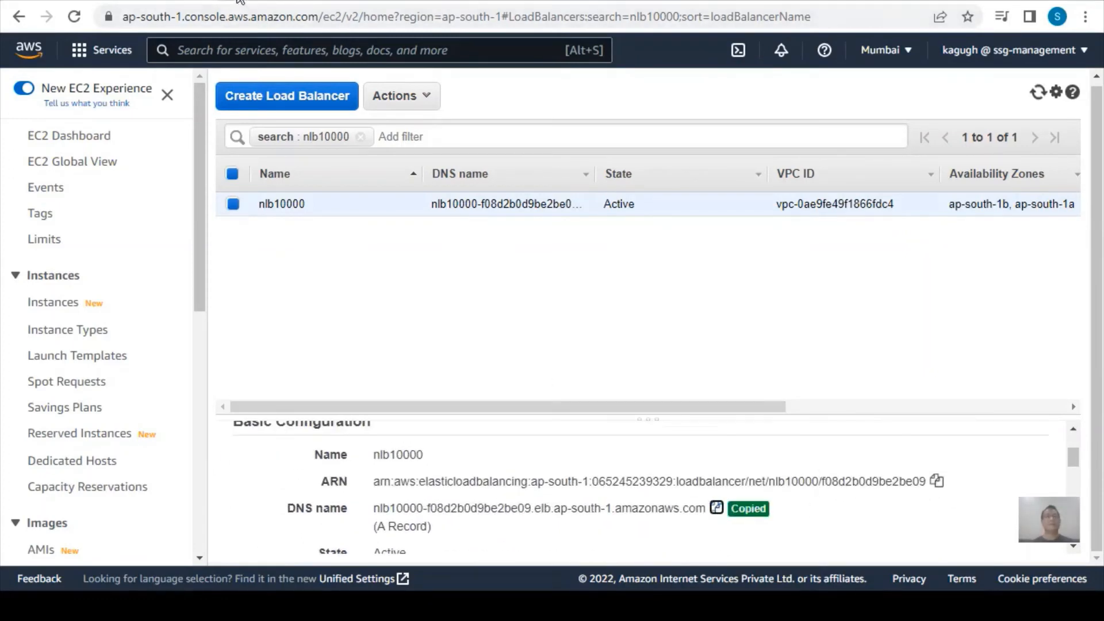
left_click(233, 16)
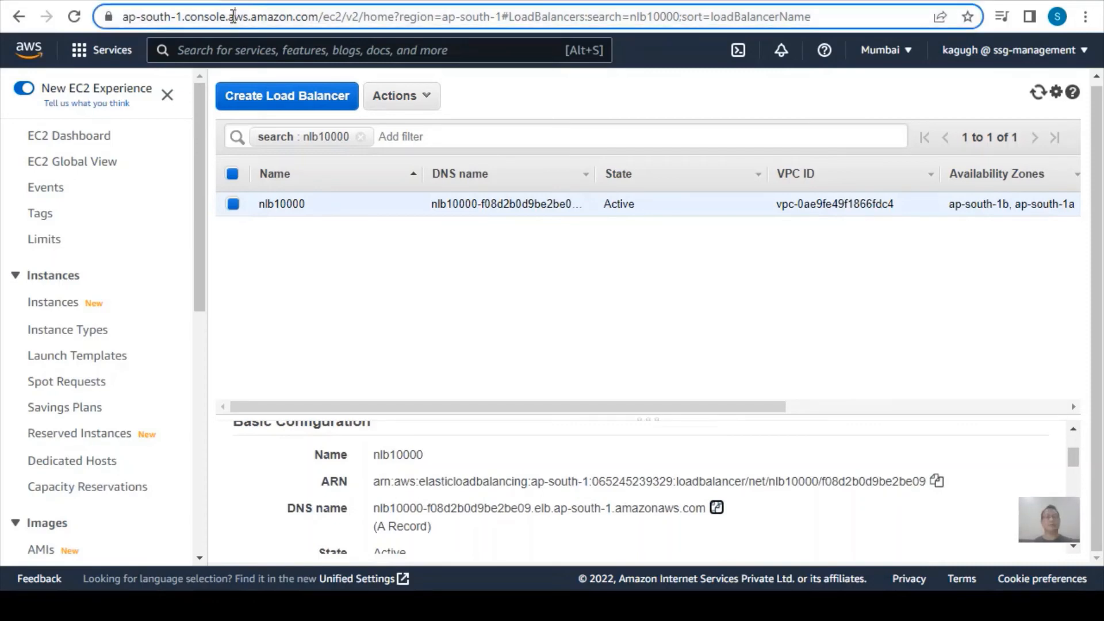
key("ctrl+t")
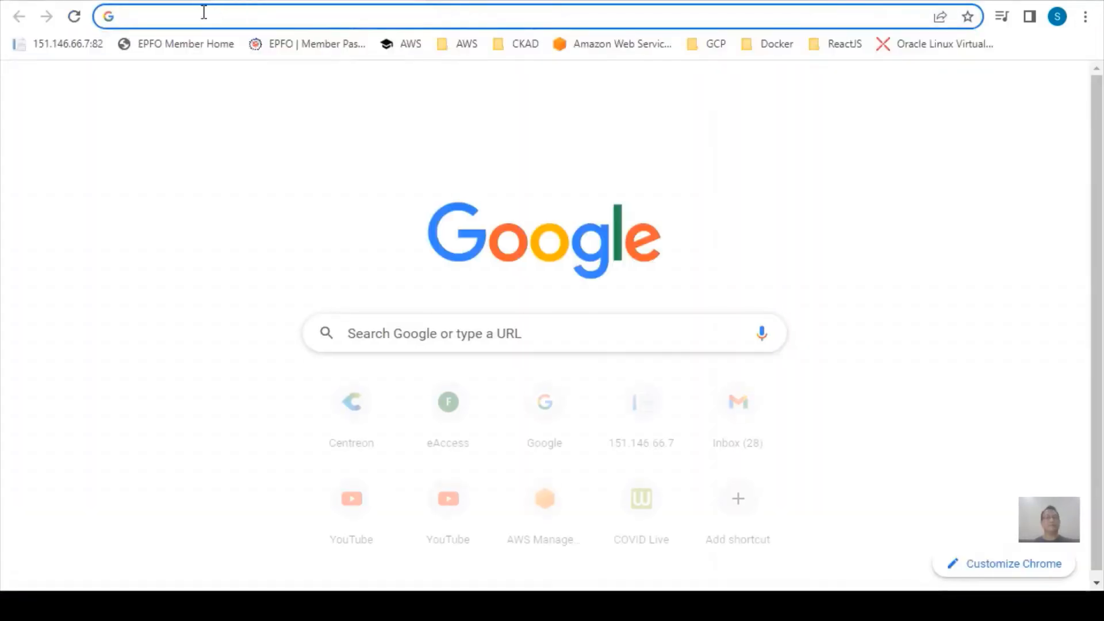
key("ctrl+v")
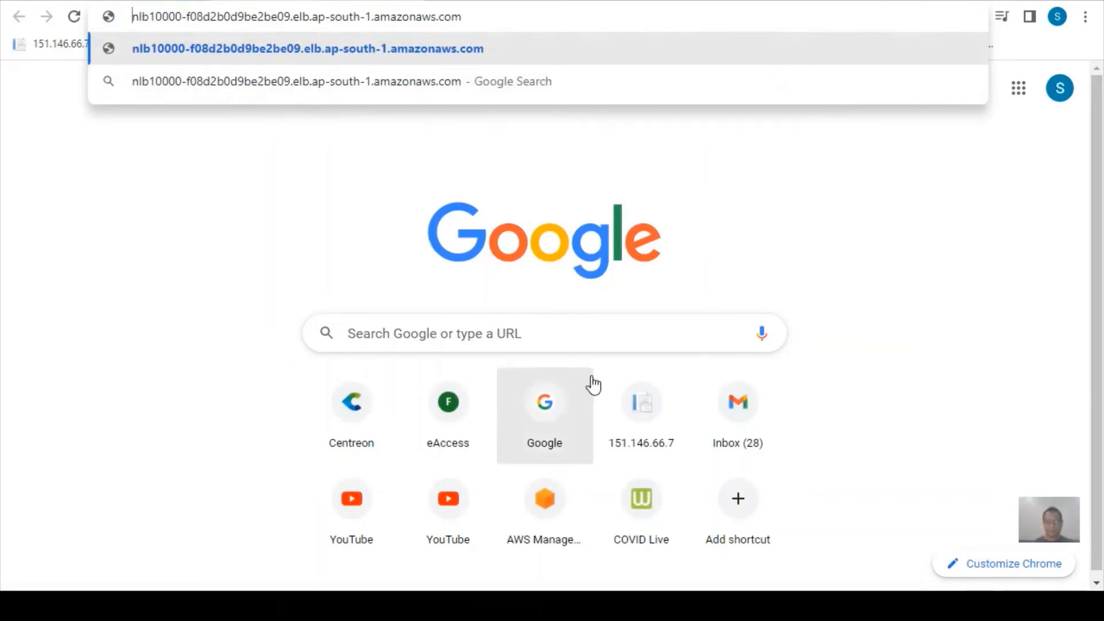
type("http://")
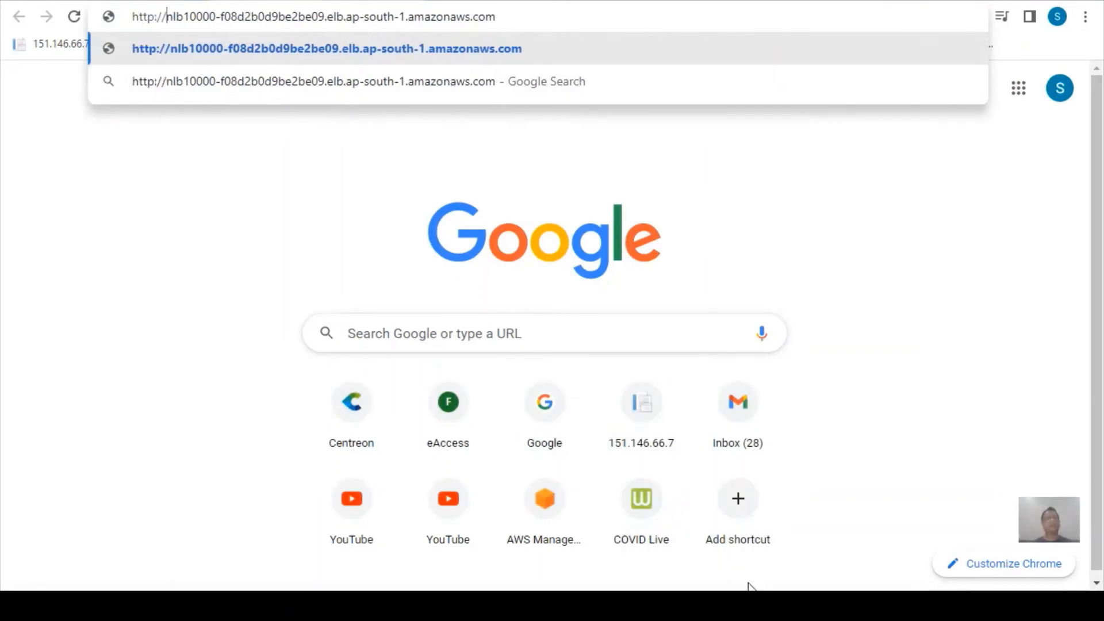
key("Return")
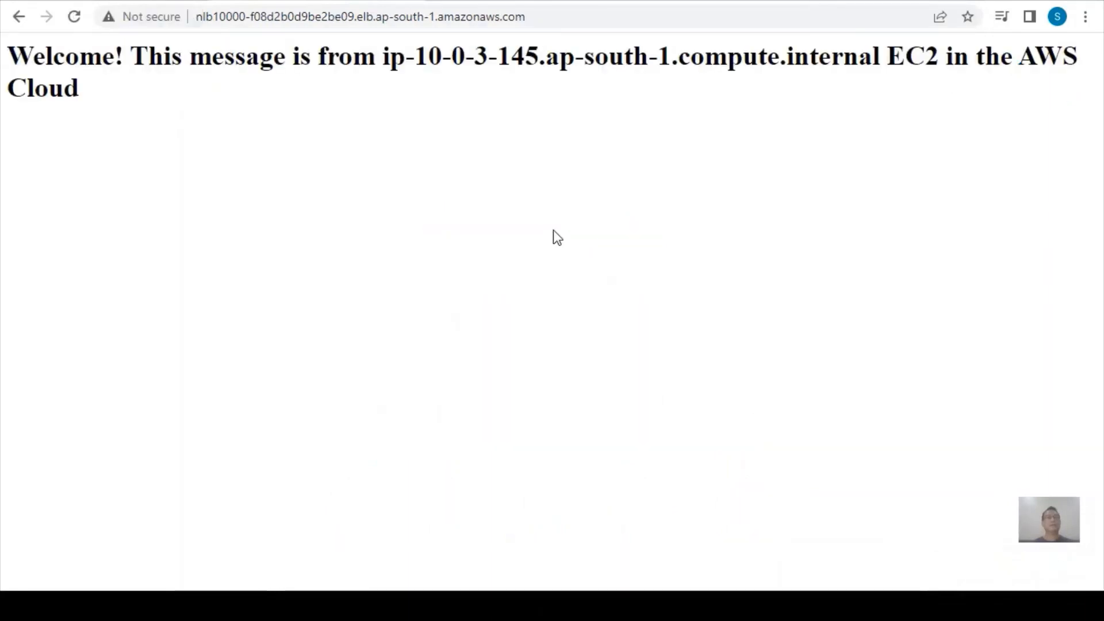
Step: Reload the load balancer's web page to check which web server responds
left_click(75, 16)
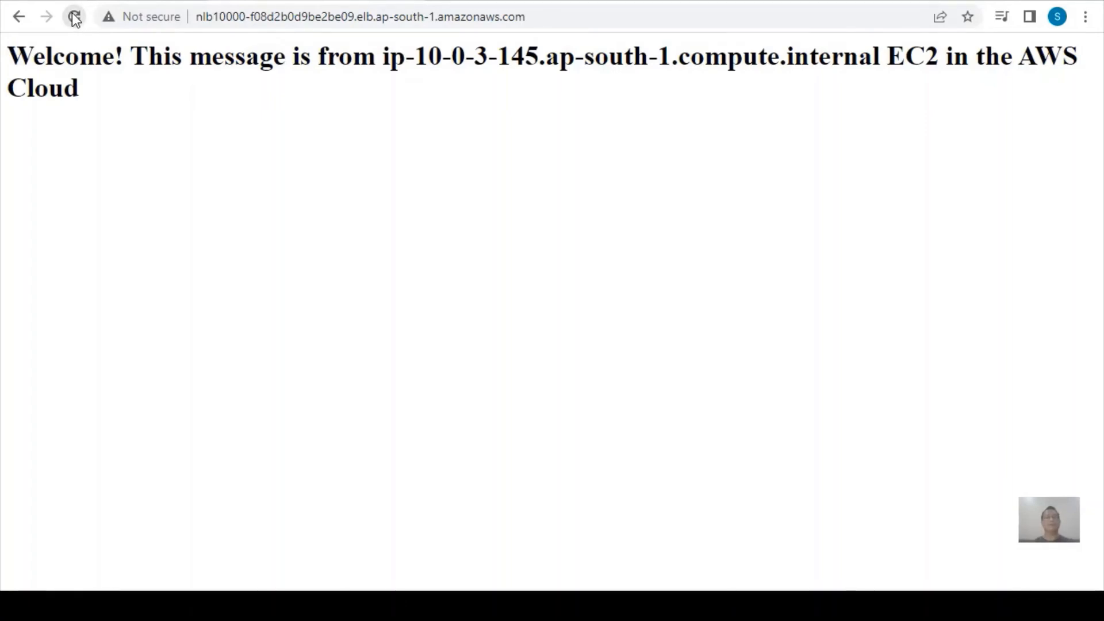
left_click(99, 0)
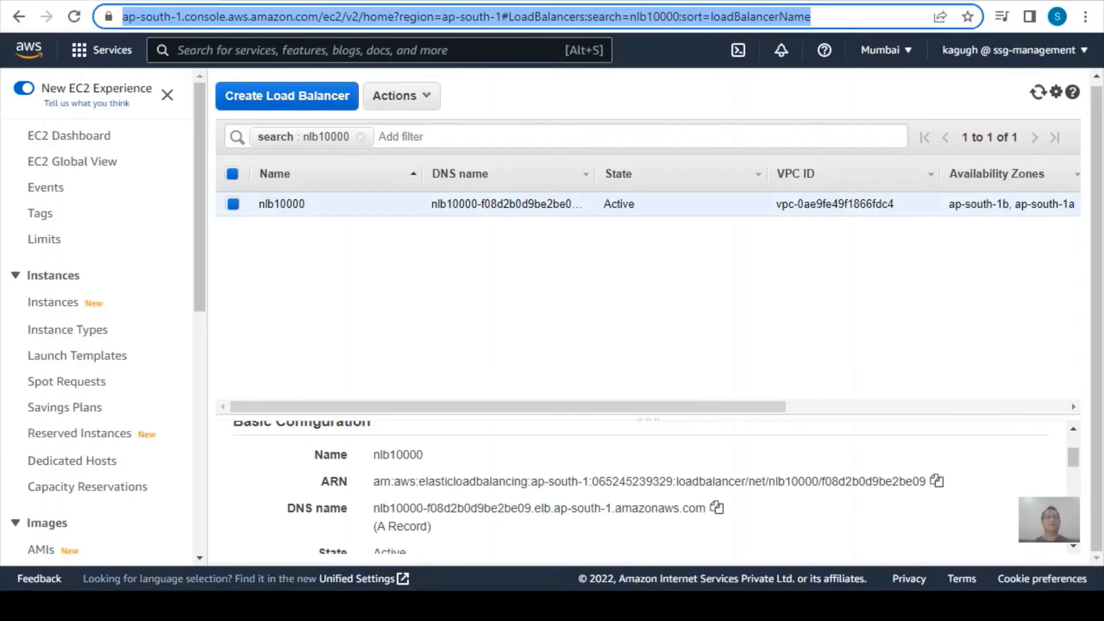
left_click(223, 0)
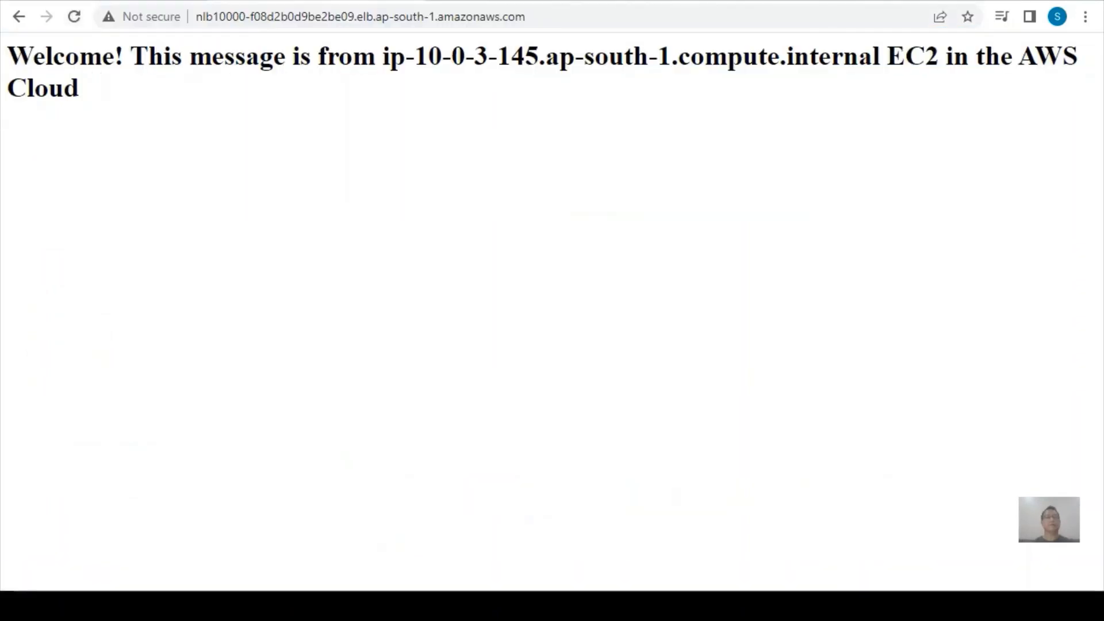
Step: Open the load balancer's web address in another new browser tab to test the response again
left_click(606, 24)
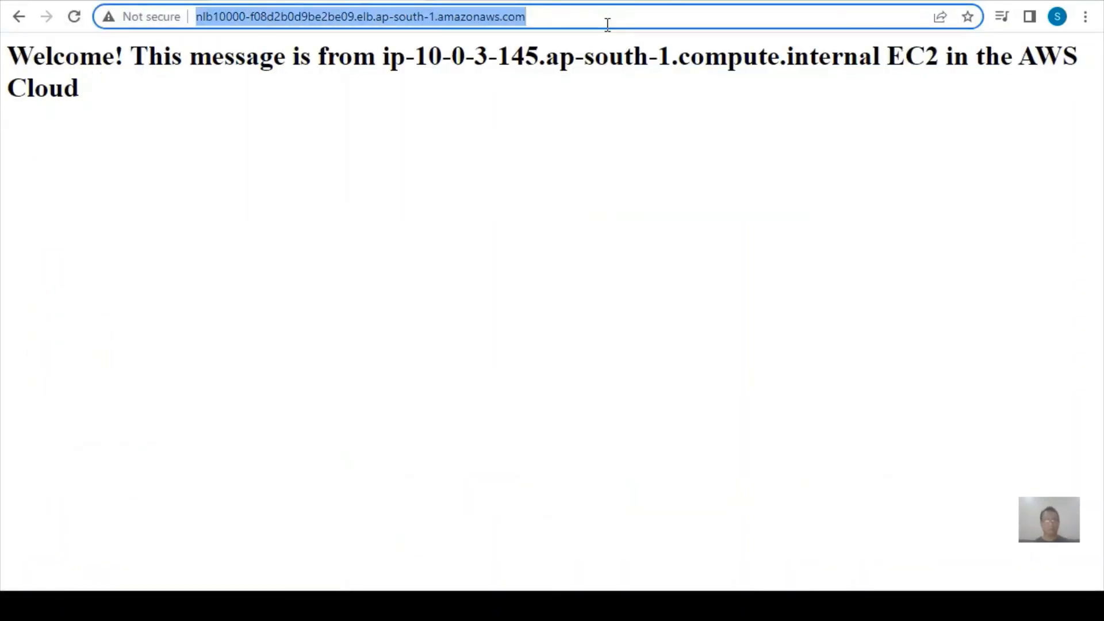
left_click(434, 2)
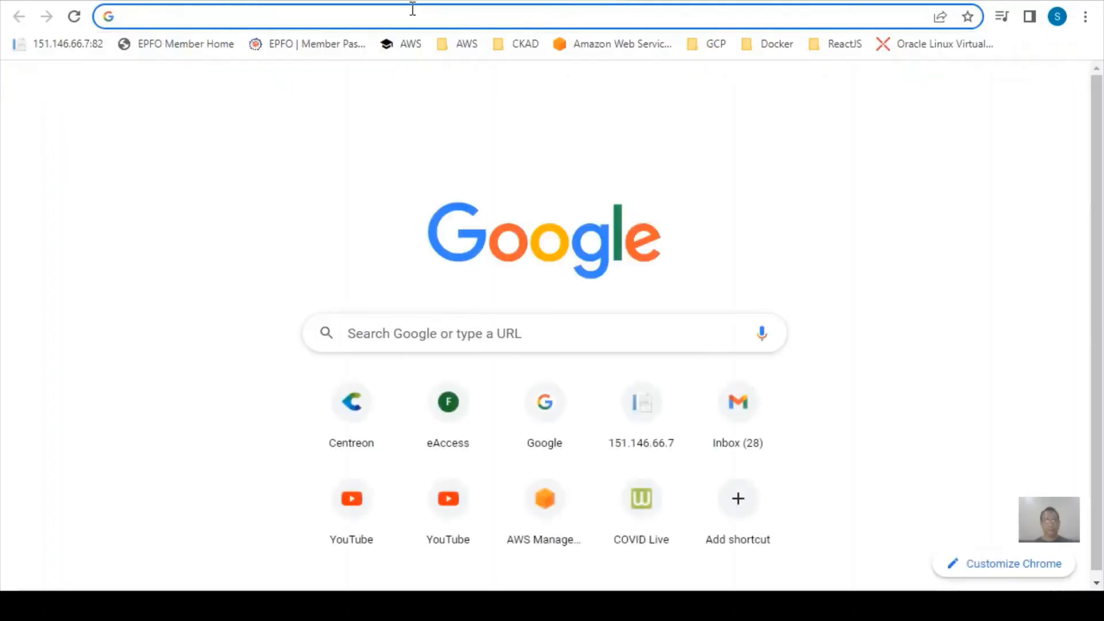
key("ctrl+v")
key("Return")
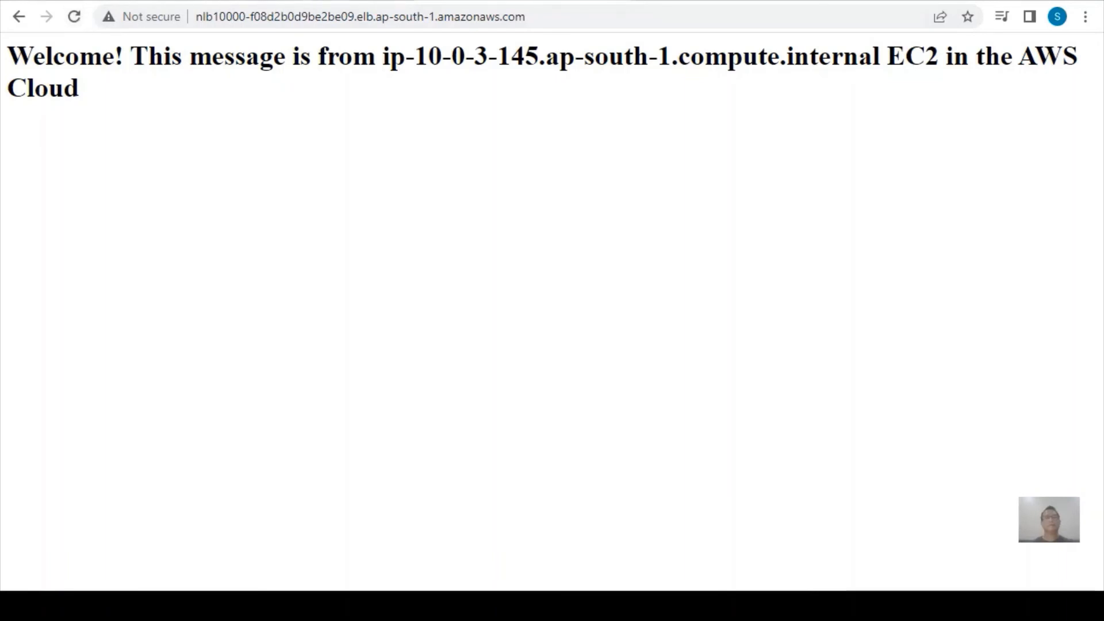
Step: Reload the page in the second test tab and return to the nlb10000 details in the AWS console
key("ctrl+l")
left_click(76, 18)
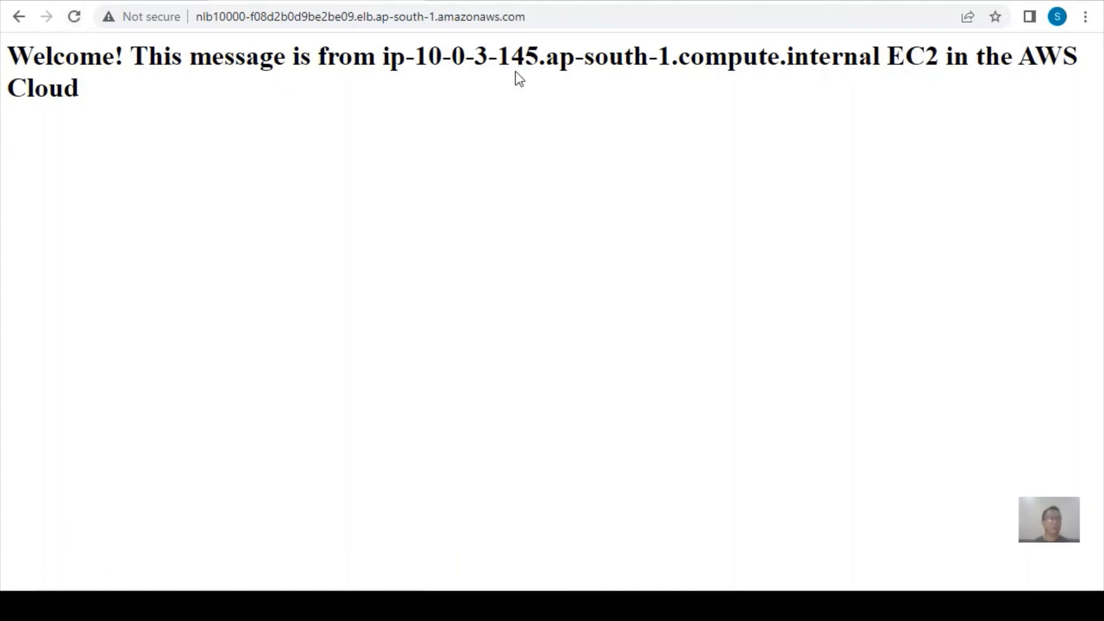
left_click(92, 0)
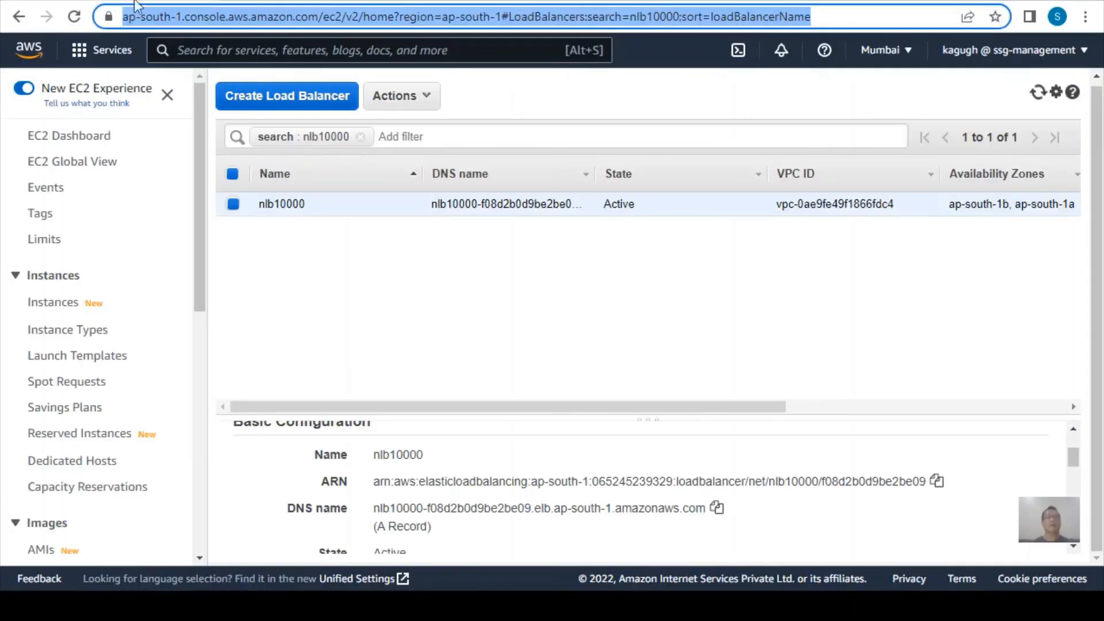